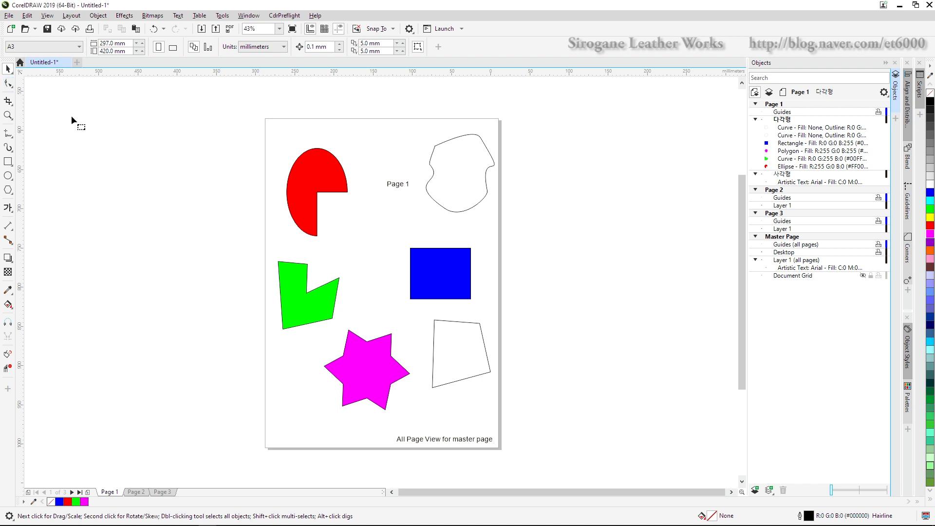
Shift the upper-left node of the unfilled quadrilateral slightly and distort its outline all around with the Twirl tool.
left_click(438, 339)
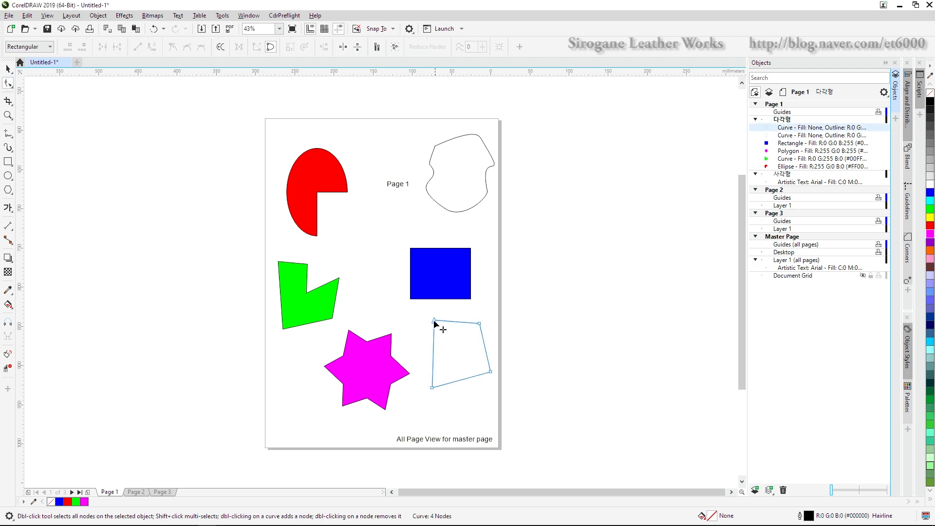
mouse_move(434, 319)
left_mouse_down()
mouse_move(434, 337)
mouse_move(476, 347)
mouse_move(479, 324)
mouse_move(432, 322)
left_mouse_up()
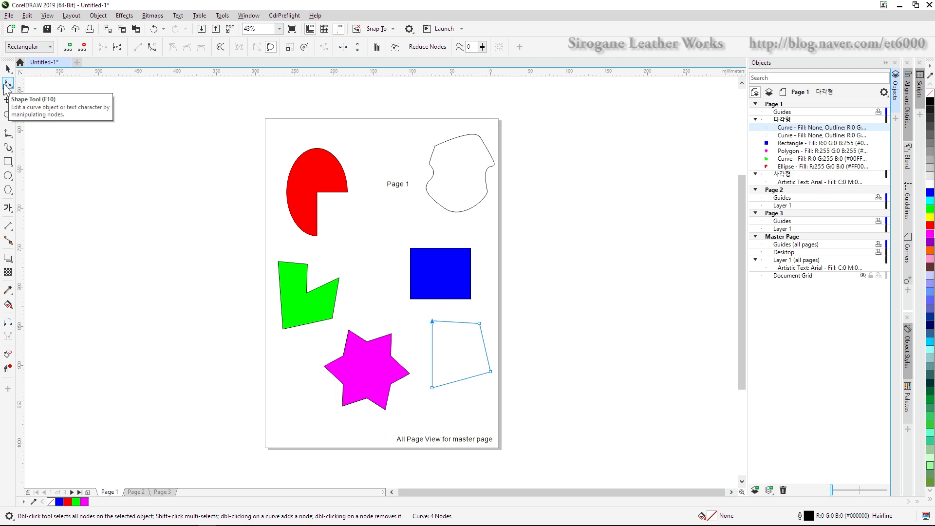
left_click(4, 85)
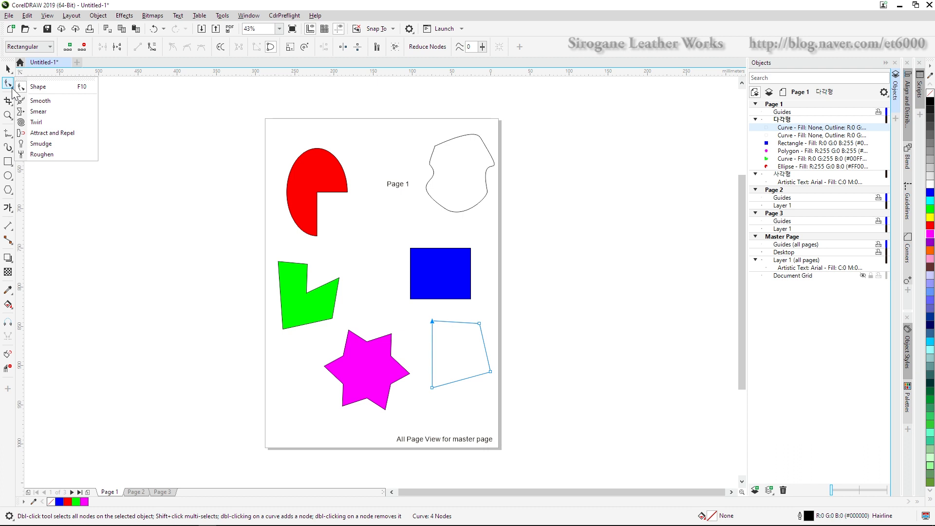
left_click(53, 122)
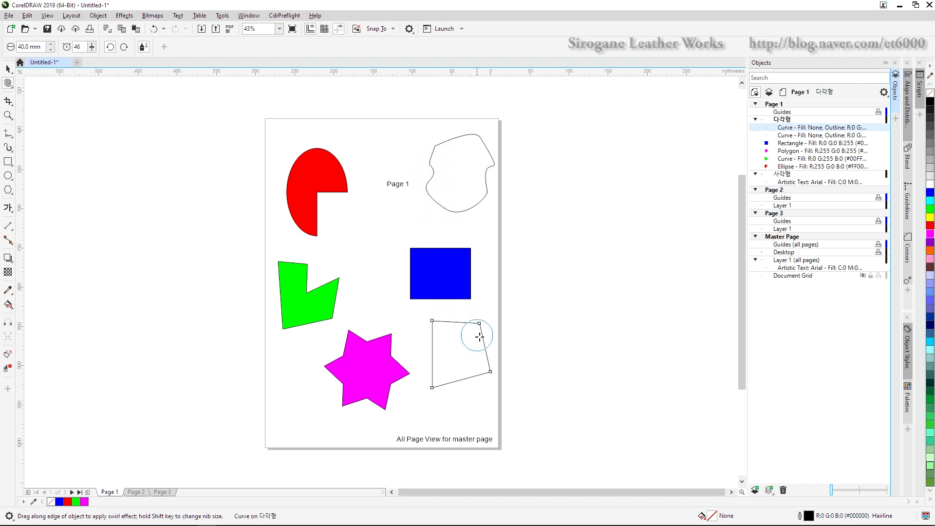
mouse_move(478, 324)
left_mouse_down()
mouse_move(473, 357)
mouse_move(435, 347)
mouse_move(450, 330)
mouse_move(486, 361)
mouse_move(477, 384)
mouse_move(440, 367)
mouse_move(468, 327)
mouse_move(483, 358)
mouse_move(448, 347)
mouse_move(465, 349)
mouse_move(434, 411)
mouse_move(427, 367)
left_mouse_up()
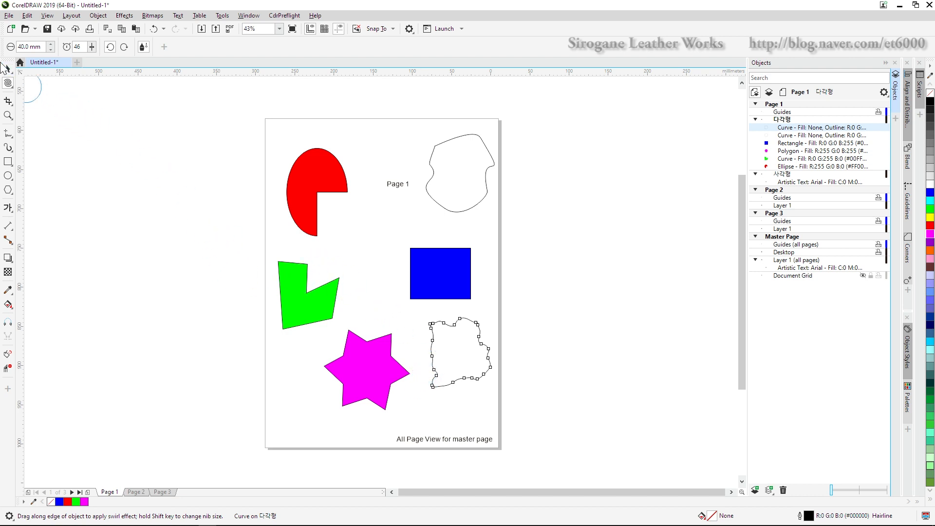
Move the twirled shape down to about X -40.4, Y -906.7 mm and display its nodes with the Shape tool.
left_click(7, 68)
left_click(230, 281)
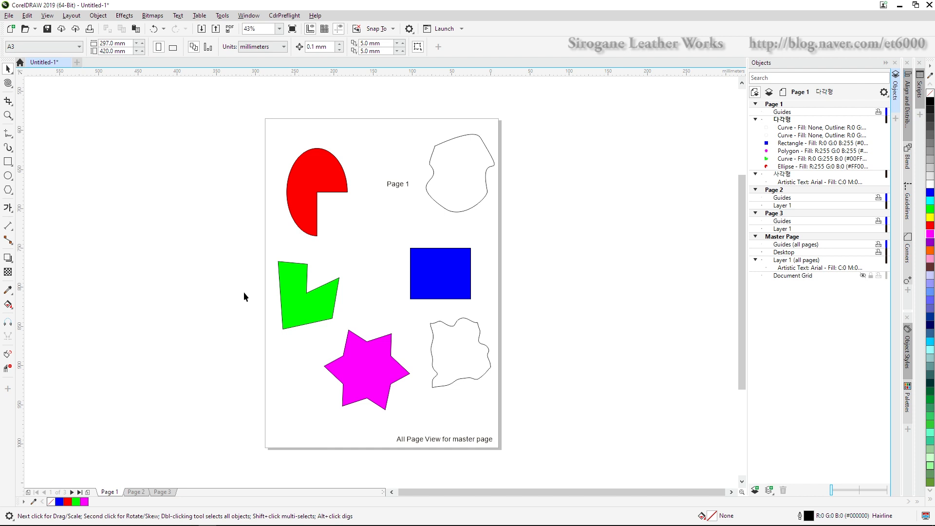
mouse_move(475, 376)
left_mouse_down()
mouse_move(462, 388)
mouse_move(471, 394)
left_mouse_up()
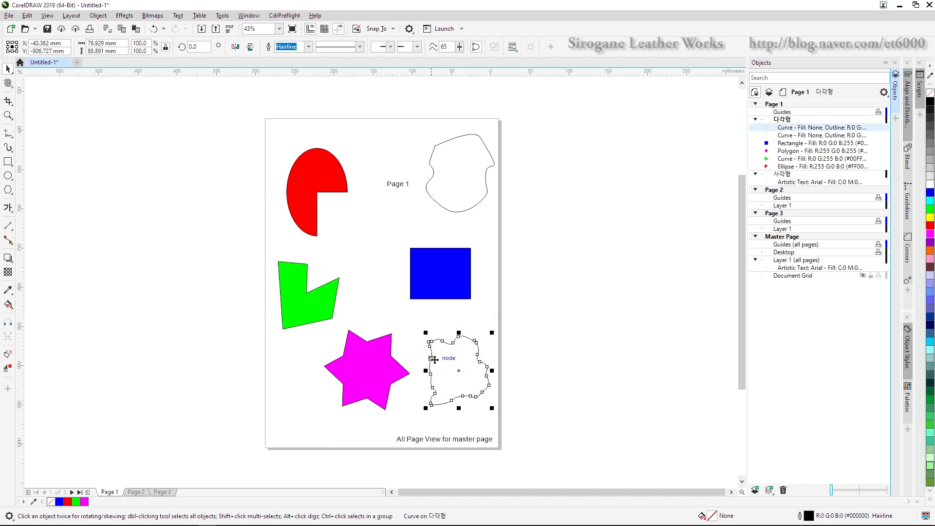
left_click(14, 90)
left_click(28, 86)
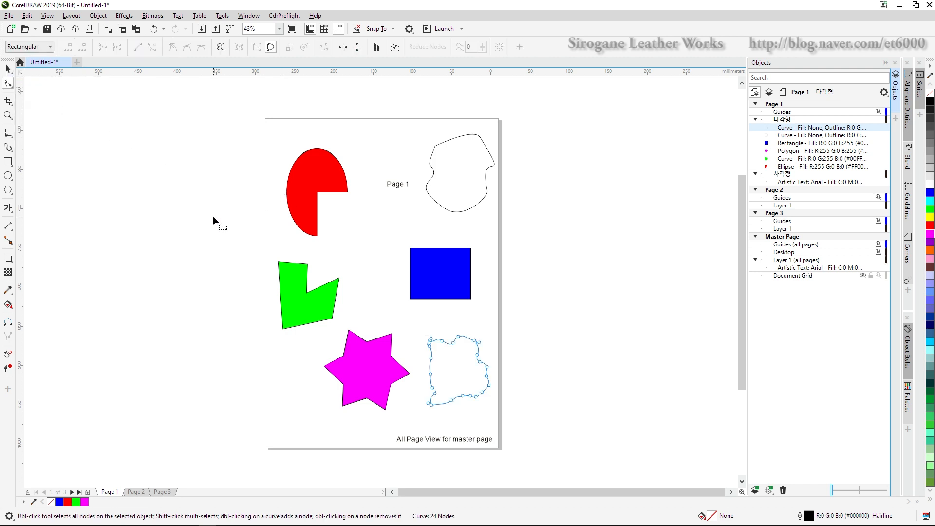
Delete all the shapes and the "Page 1" text from page 1.
left_click(7, 68)
key("space")
left_click_drag(218, 108, 550, 420)
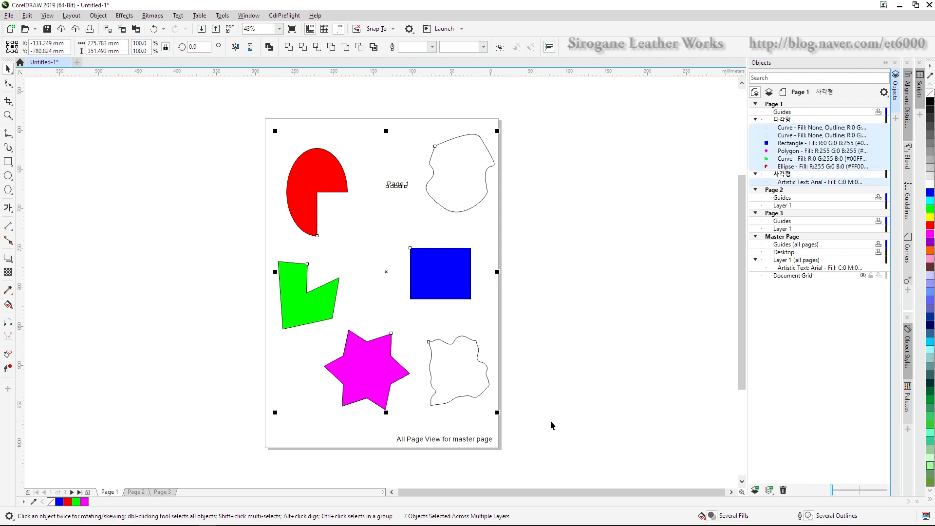
key("Delete")
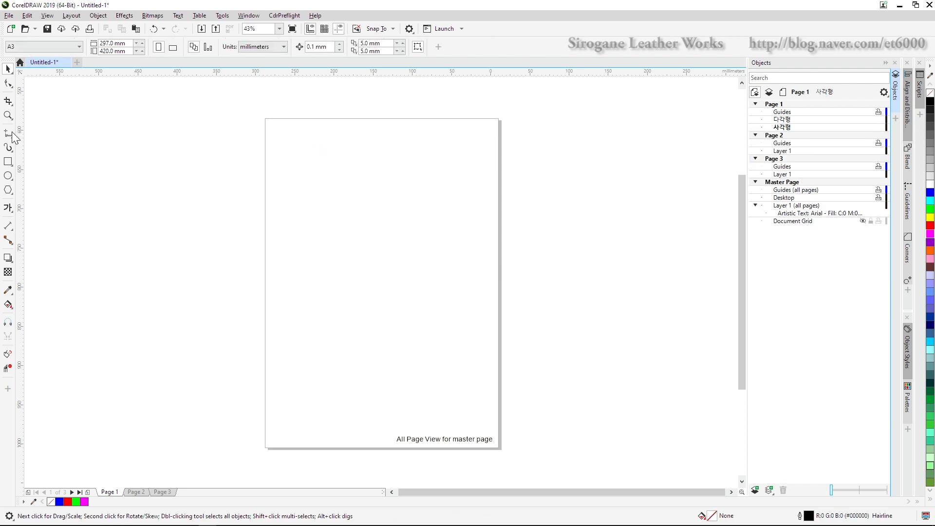
Draw two nearly horizontal 2-point lines, about 155 mm long and, below it, about 175 mm long.
left_click(9, 133)
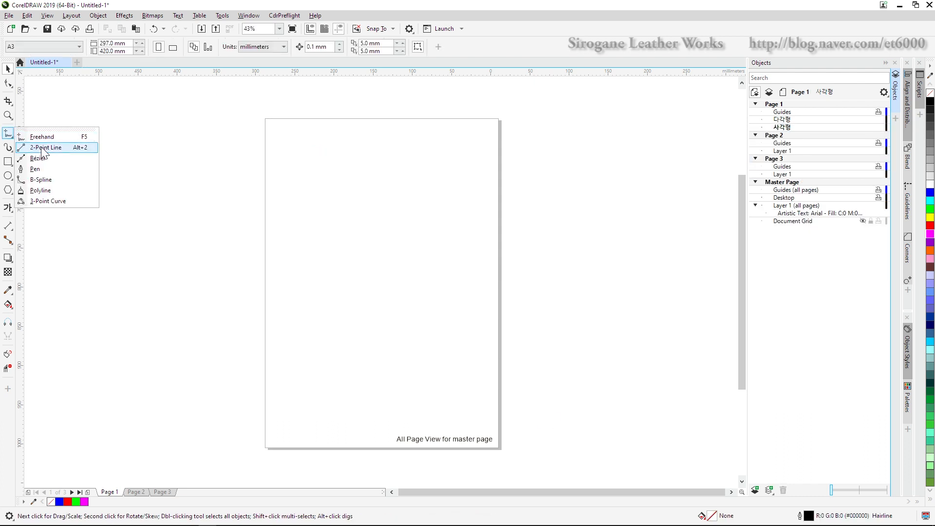
left_click(43, 148)
left_click_drag(317, 185, 442, 186)
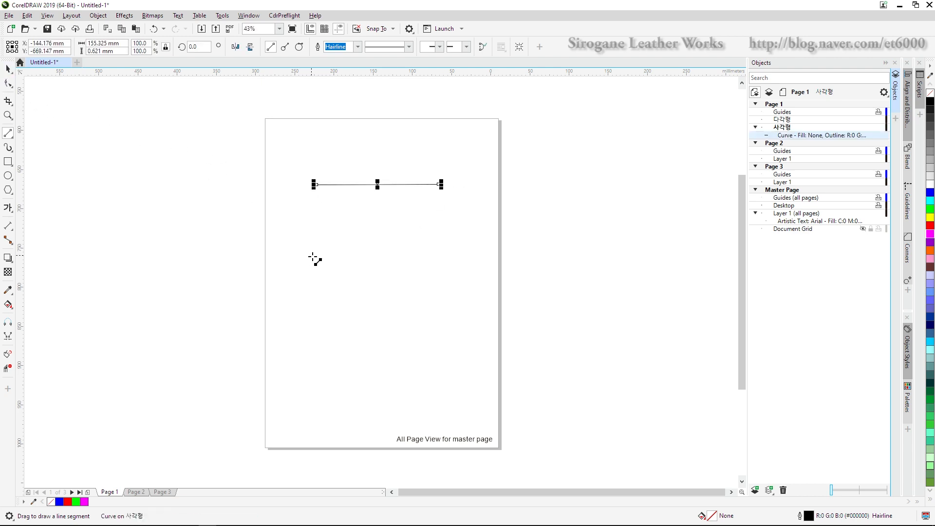
left_click_drag(309, 258, 449, 259)
left_click(7, 69)
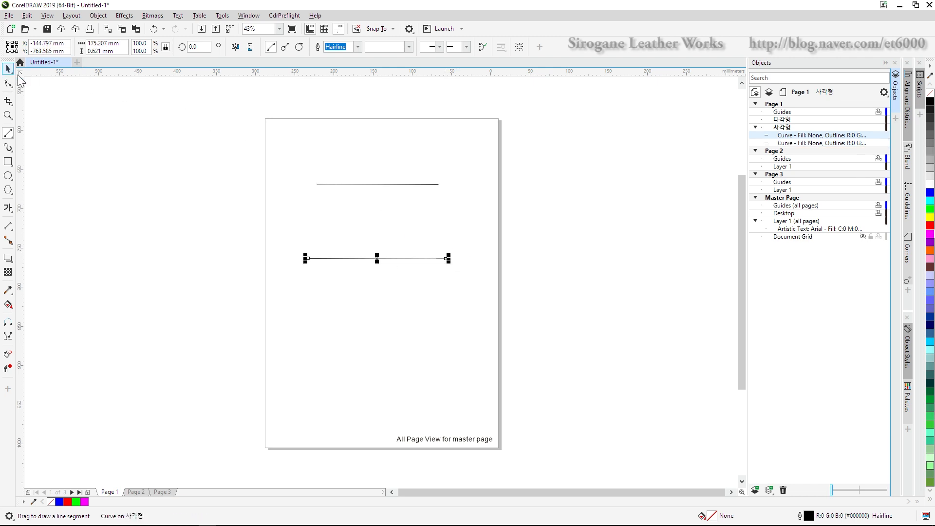
Select the upper and lower lines alternately to compare their entries in the object list.
left_click(379, 229)
left_click(392, 184)
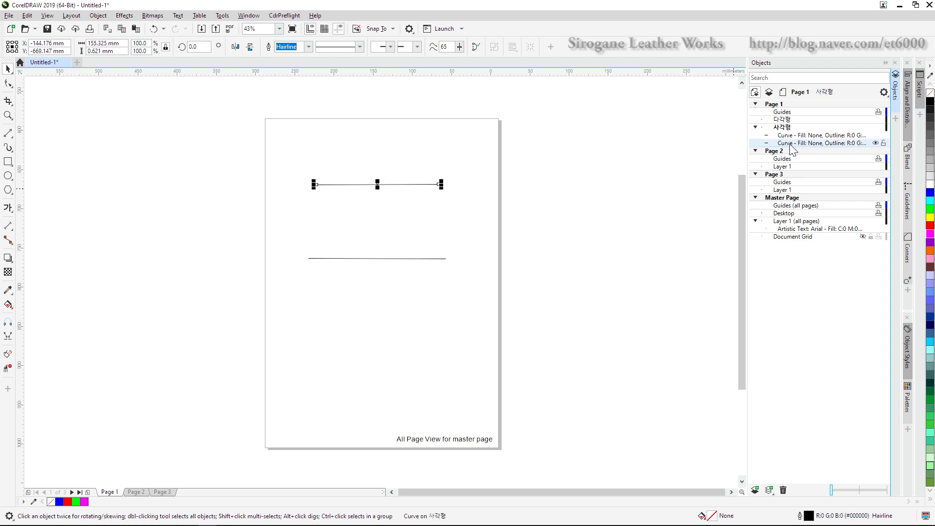
left_click(402, 258)
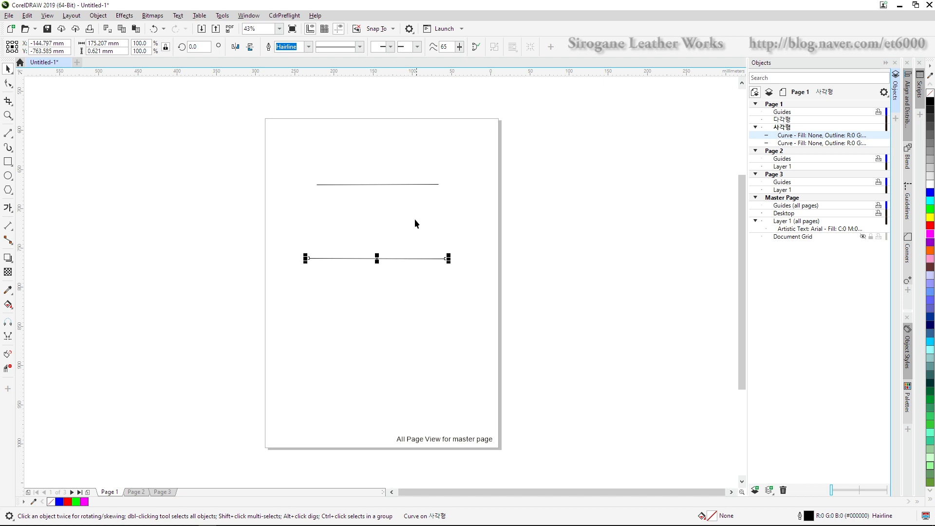
left_click(402, 185)
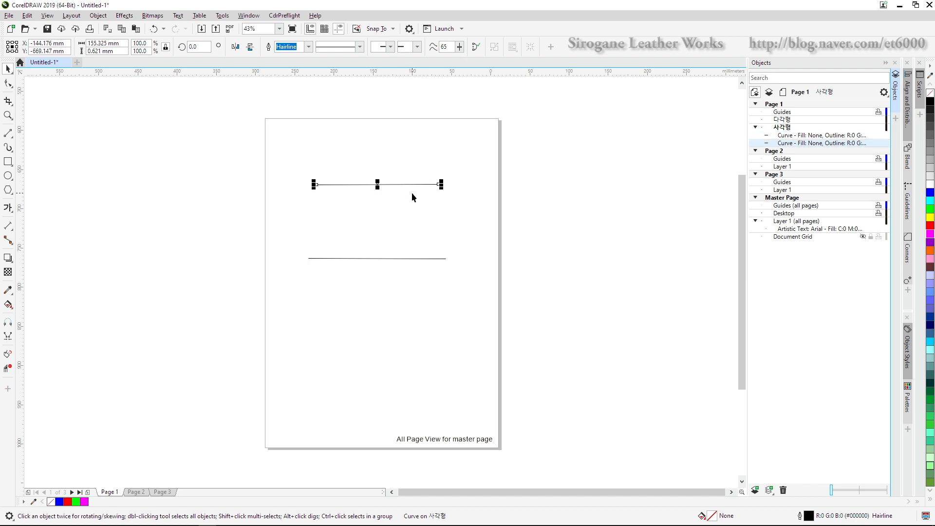
left_click(402, 258)
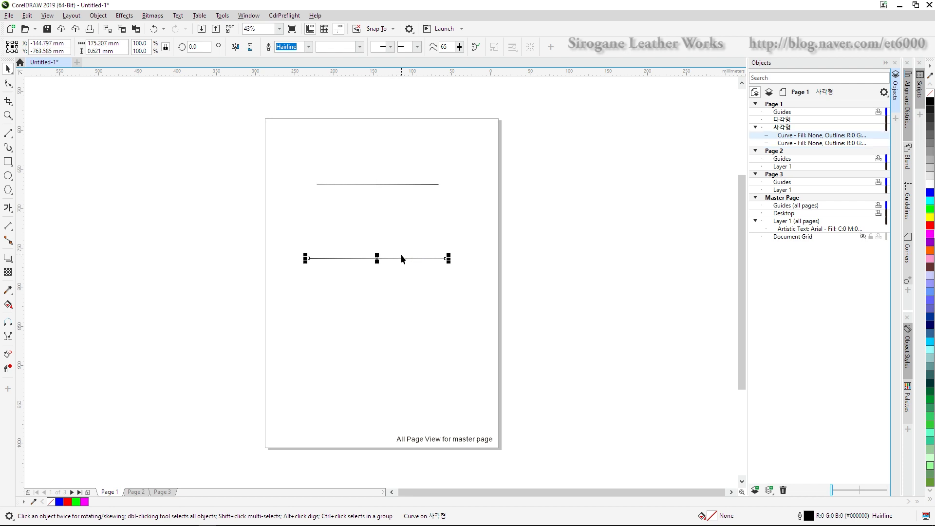
left_click(409, 185)
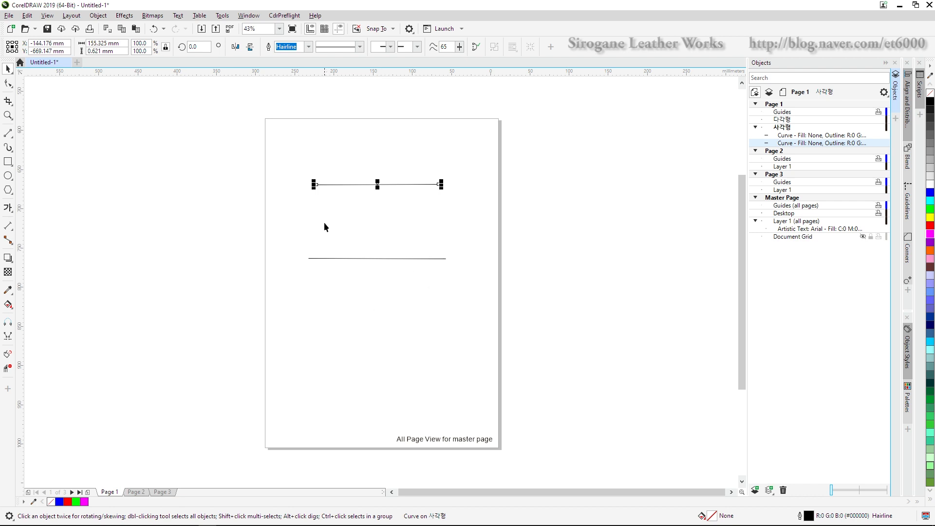
Draw a rectangle about 114 by 100 mm below the two lines and move it down slightly.
left_click(7, 161)
left_click_drag(342, 282, 432, 361)
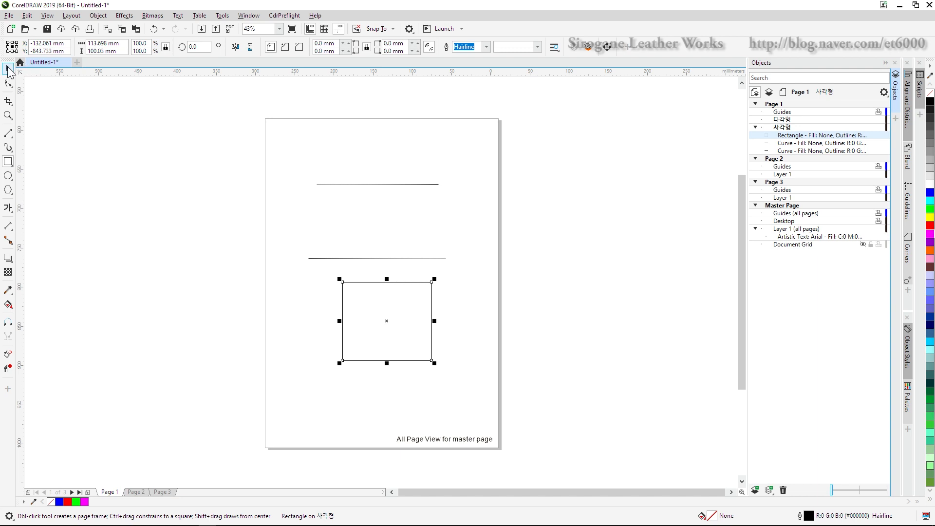
left_click(8, 69)
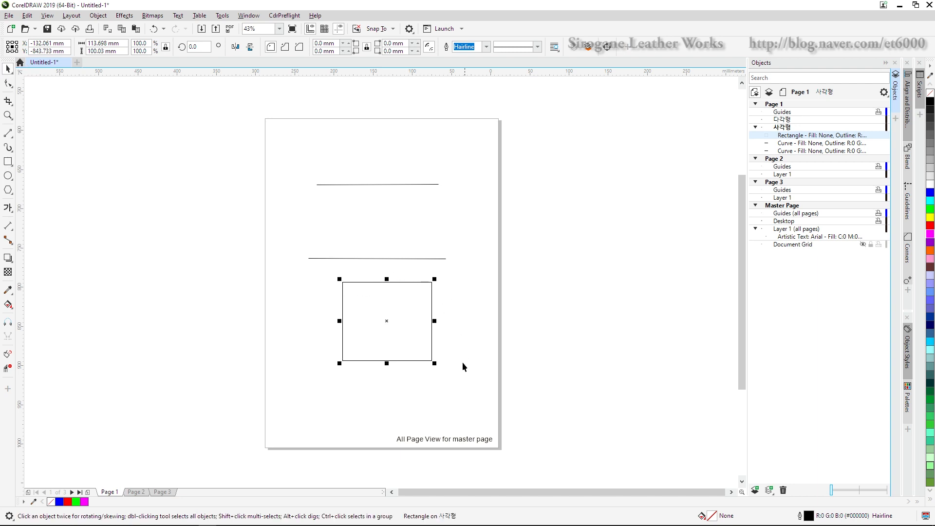
left_click_drag(387, 321, 385, 330)
left_click(139, 150)
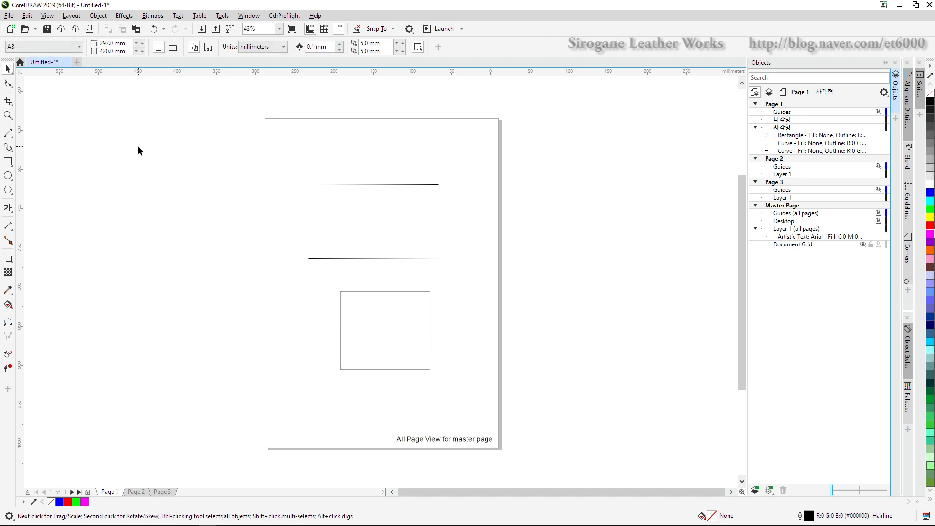
Reposition both end nodes of the upper line with the Shape tool so it slopes slightly down to the right.
left_click(8, 84)
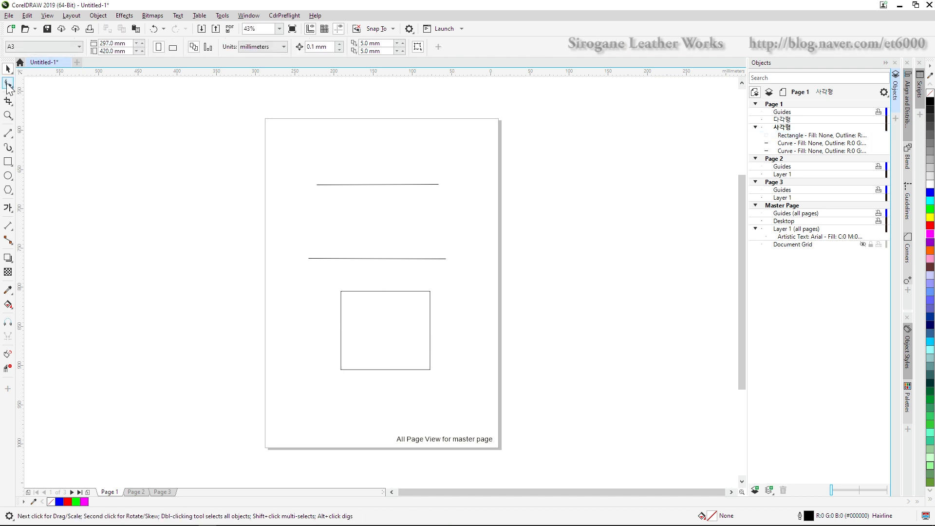
left_click(385, 184)
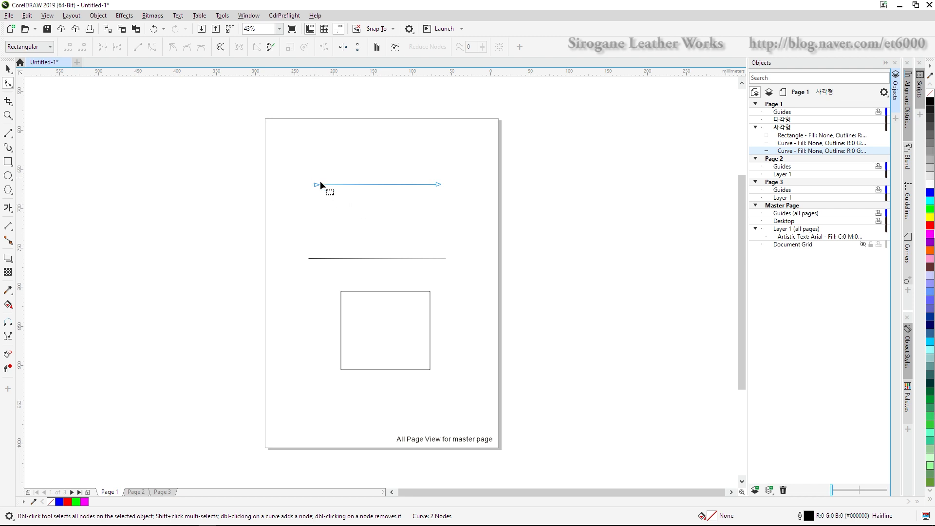
left_click(378, 258)
left_click(317, 184)
mouse_move(438, 185)
left_mouse_down()
mouse_move(429, 155)
mouse_move(440, 195)
left_mouse_up()
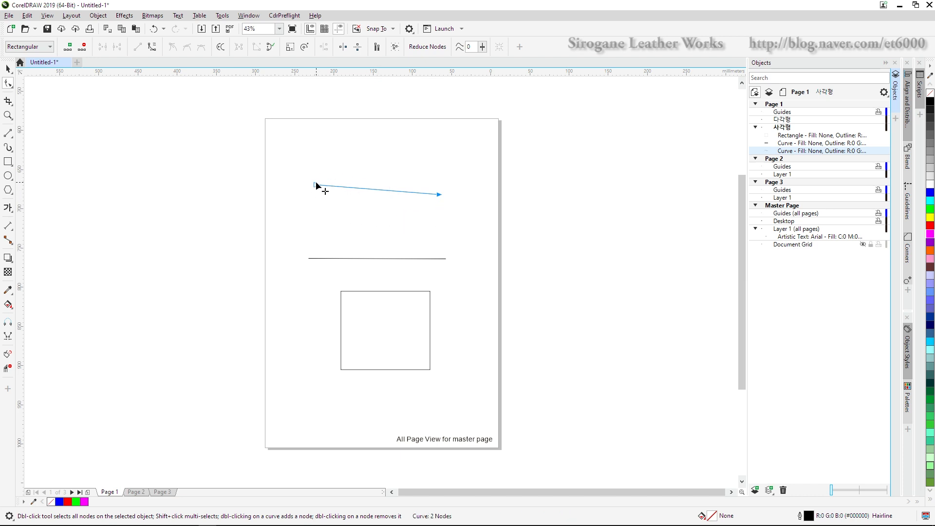
left_click_drag(440, 194, 428, 146)
left_click_drag(429, 148, 431, 194)
left_click_drag(431, 194, 436, 175)
mouse_move(314, 184)
left_mouse_down()
mouse_move(317, 232)
mouse_move(317, 163)
mouse_move(318, 171)
left_mouse_up()
mouse_move(438, 184)
left_mouse_down()
mouse_move(449, 186)
mouse_move(443, 181)
mouse_move(437, 196)
left_mouse_up()
left_click(430, 219)
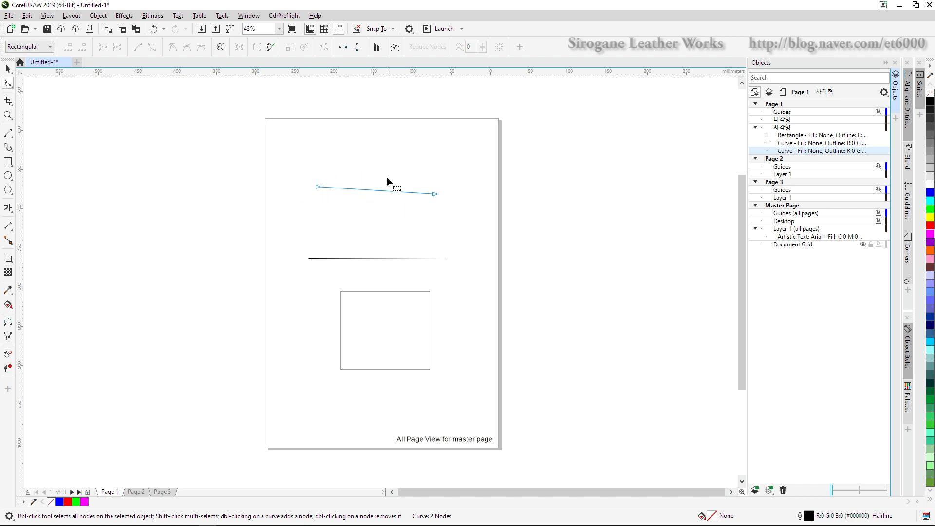
Add two nodes along the upper line, pulling the first one up and the second one down to bend it.
left_click(365, 189)
double_click(366, 190)
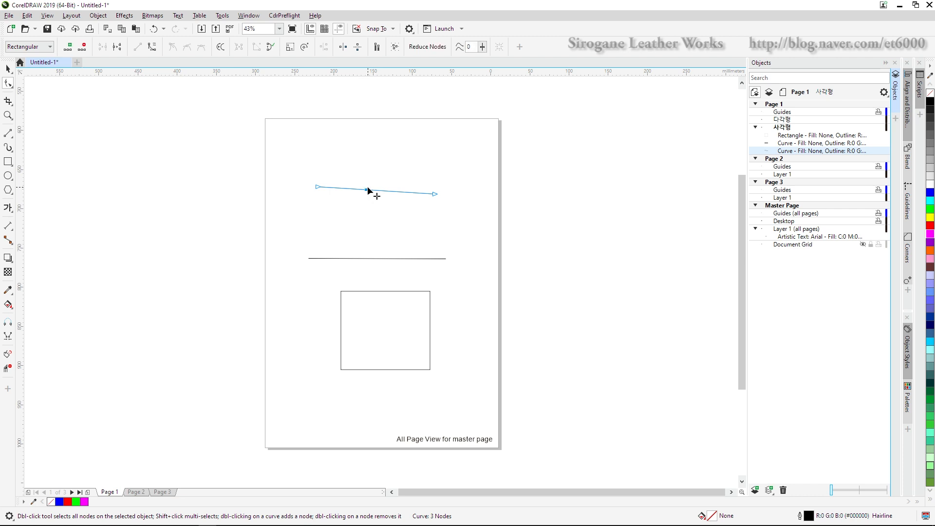
left_click_drag(365, 190, 366, 171)
double_click(402, 182)
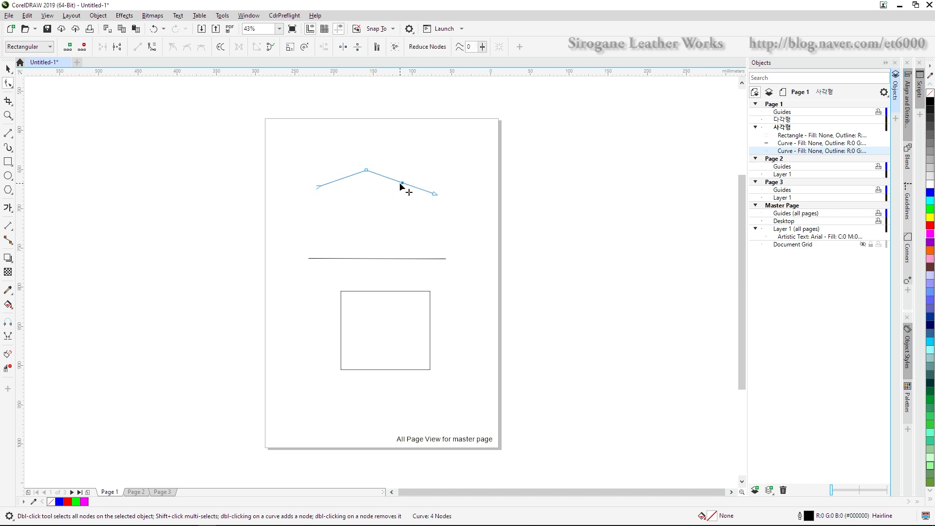
left_click_drag(402, 182, 384, 211)
Delete both added nodes from the bent upper line.
key("Delete")
left_click(367, 172)
left_click(83, 48)
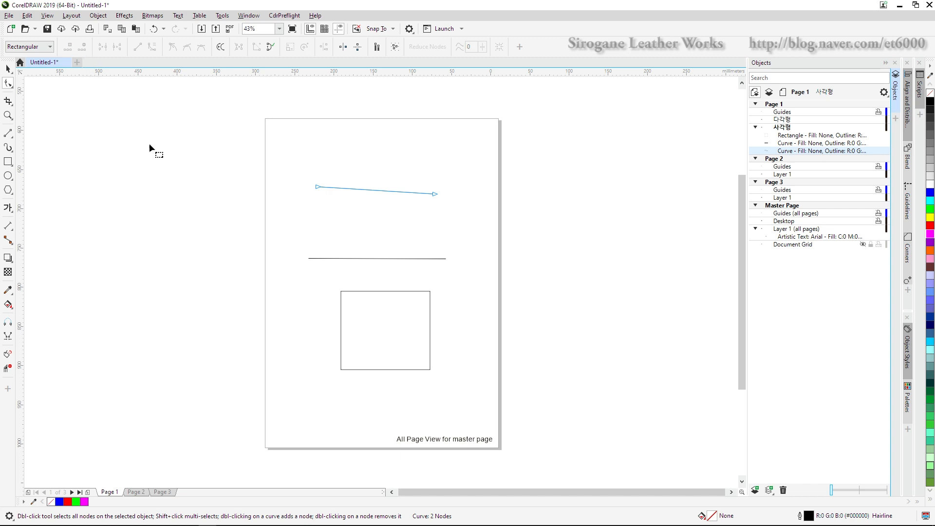
Select both end nodes of the upper line and add midpoint nodes four times until it has 17 nodes.
left_click(420, 193)
left_click(434, 195)
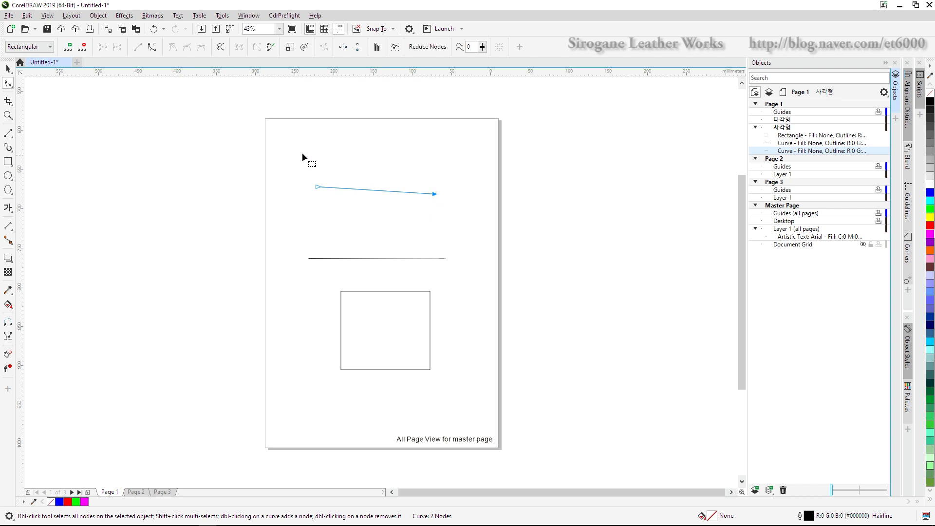
left_click_drag(302, 157, 448, 221)
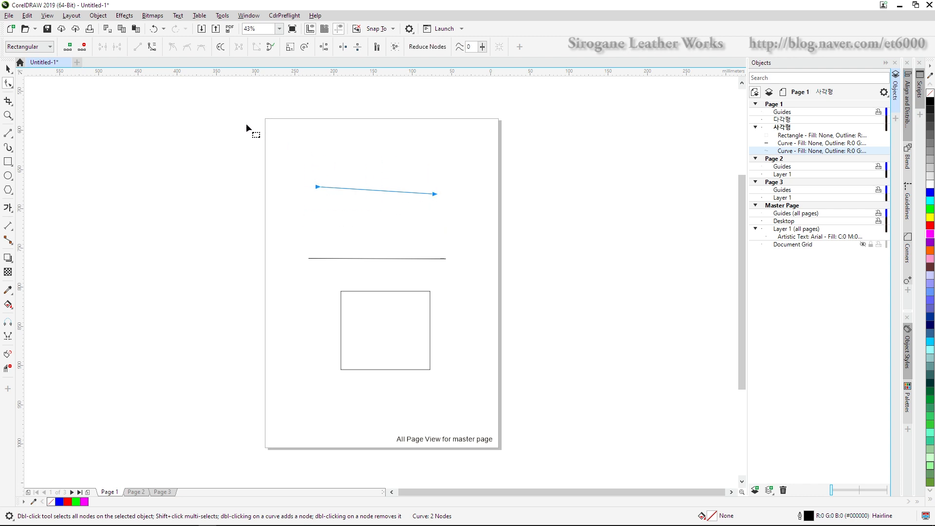
left_click(68, 46)
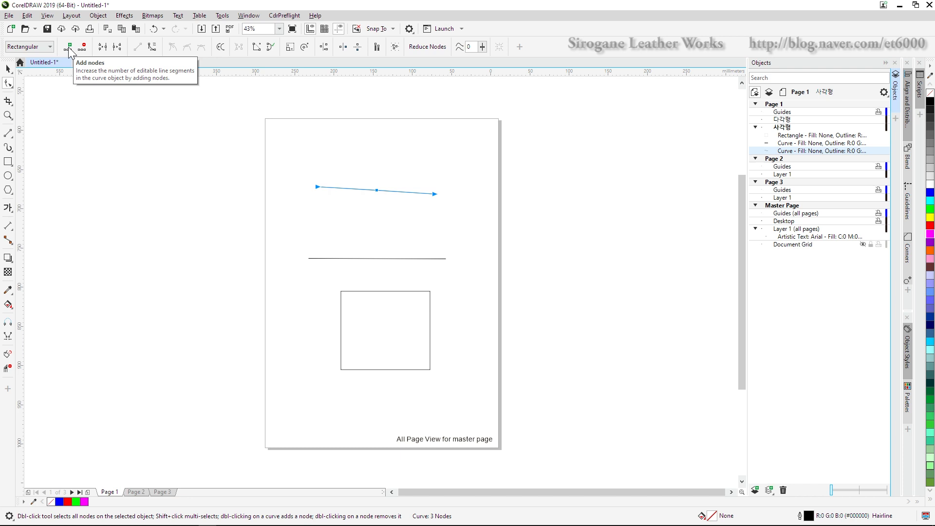
left_click(68, 46)
left_click(68, 47)
left_click(68, 47)
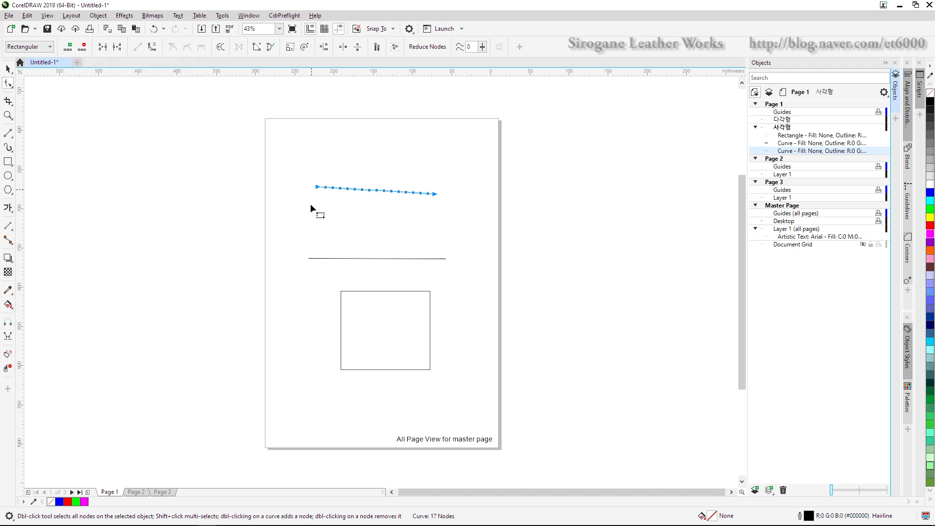
Delete all intermediate nodes from the upper line, keeping only its two end nodes.
left_click(311, 204)
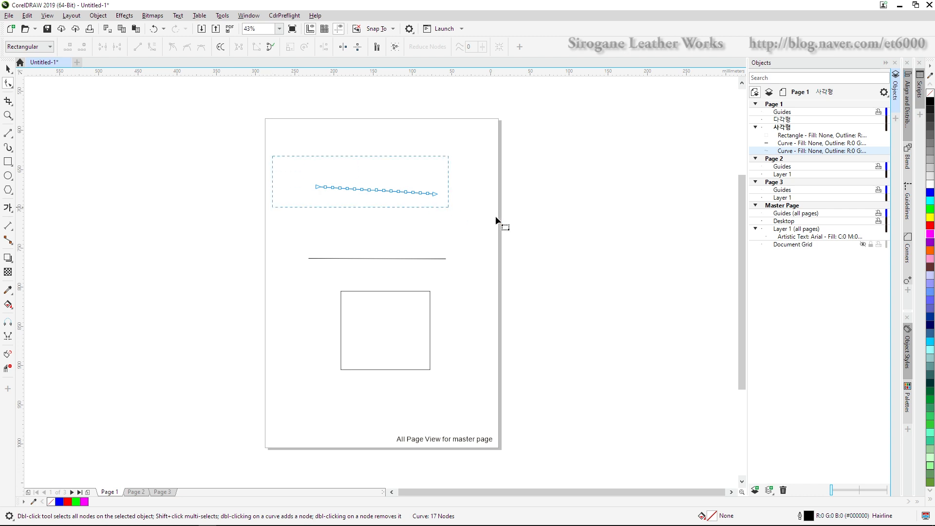
left_click_drag(496, 217, 423, 204)
left_click(83, 47)
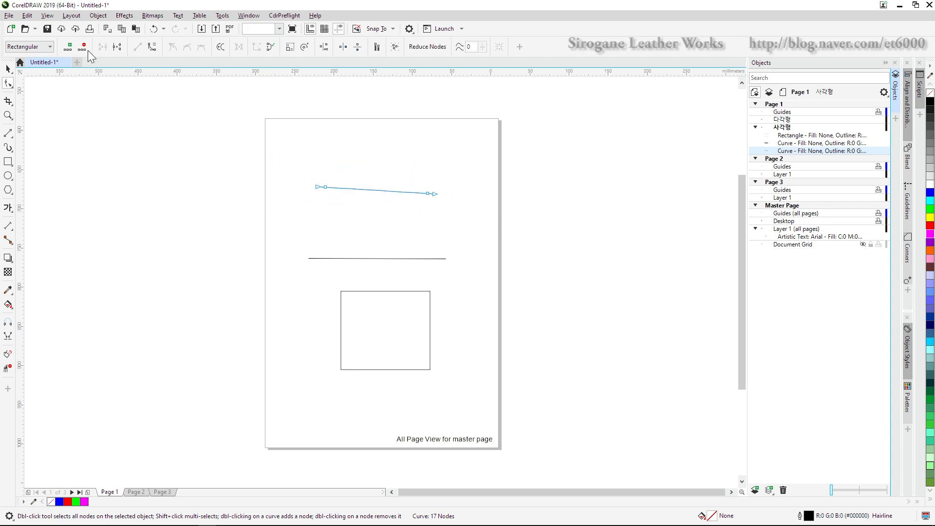
left_click_drag(394, 203, 428, 204)
left_click(84, 46)
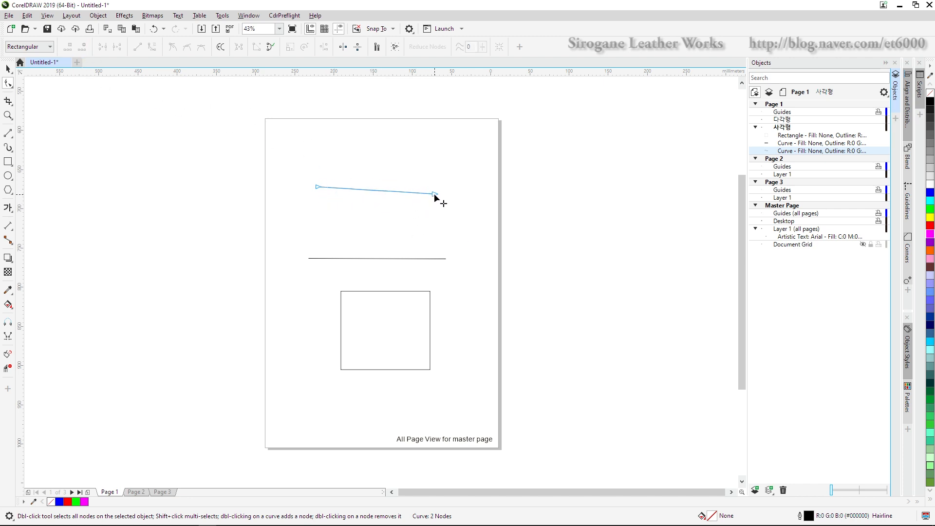
Bend the upper line by moving its right end node and pulling that node's control handle.
left_click_drag(435, 193, 412, 164)
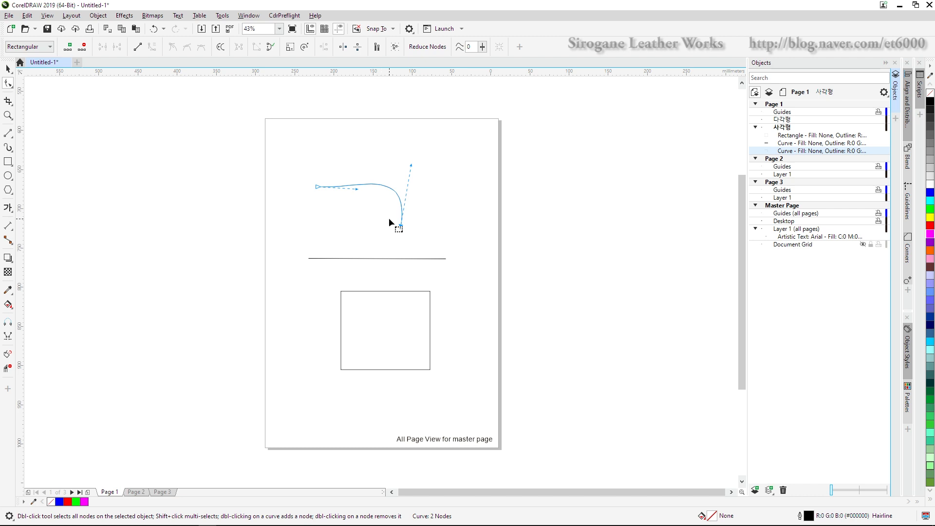
left_click_drag(401, 227, 434, 205)
left_click_drag(445, 143, 364, 218)
Select the bent upper line with the Pick tool and delete it.
left_click(8, 68)
left_click_drag(266, 154, 446, 223)
key("Delete")
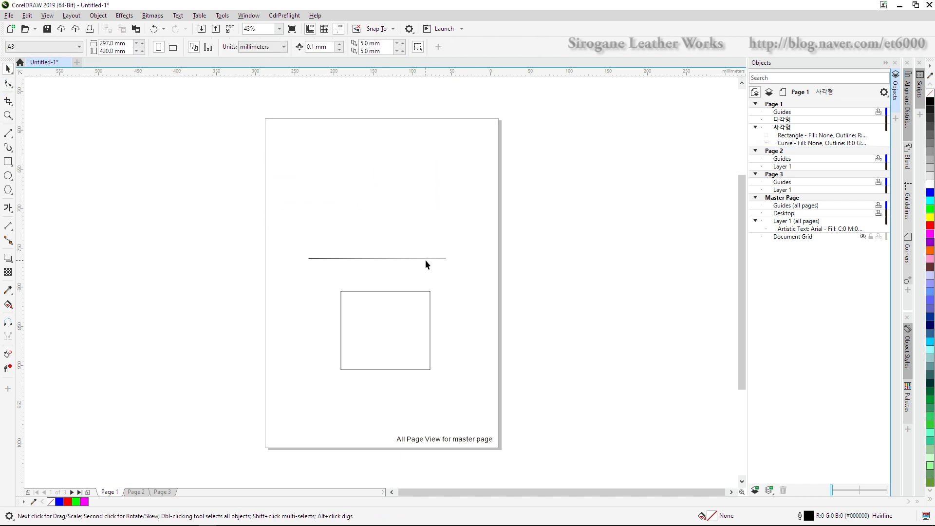
Duplicate the remaining line, move the copy into the upper part of the page and shift the original slightly up beneath it.
left_click(426, 258)
key("ctrl+d")
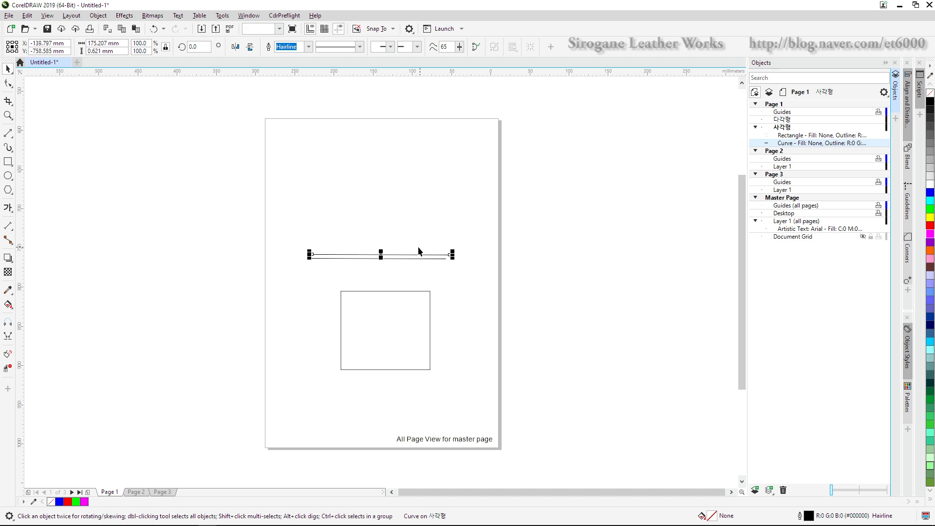
left_click_drag(407, 252, 398, 193)
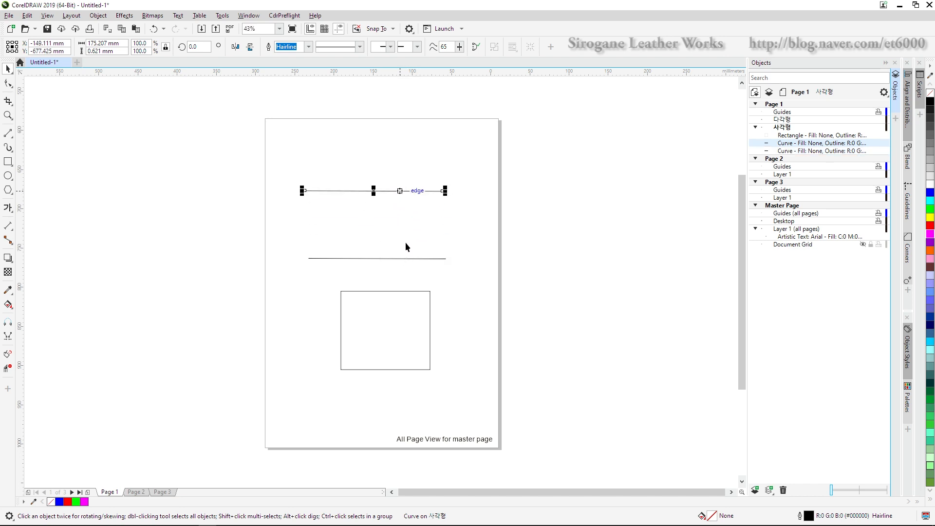
left_click_drag(404, 259, 401, 239)
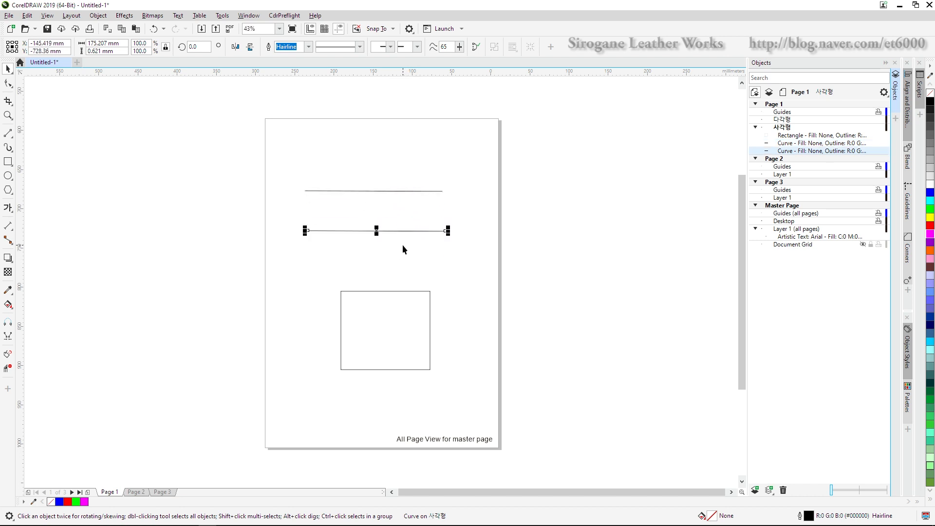
left_click(403, 246)
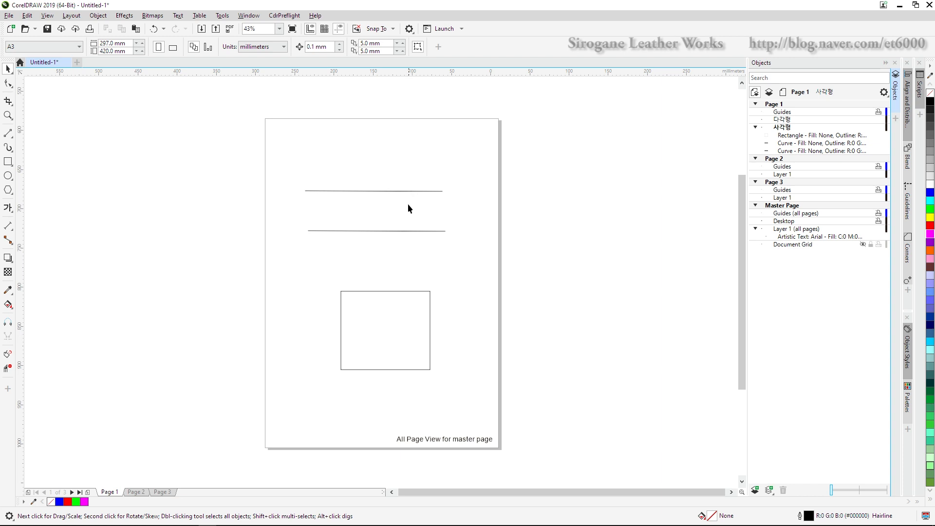
With the Shape tool, move the upper line's right end node up and the lower line's right end node down.
left_click(414, 191)
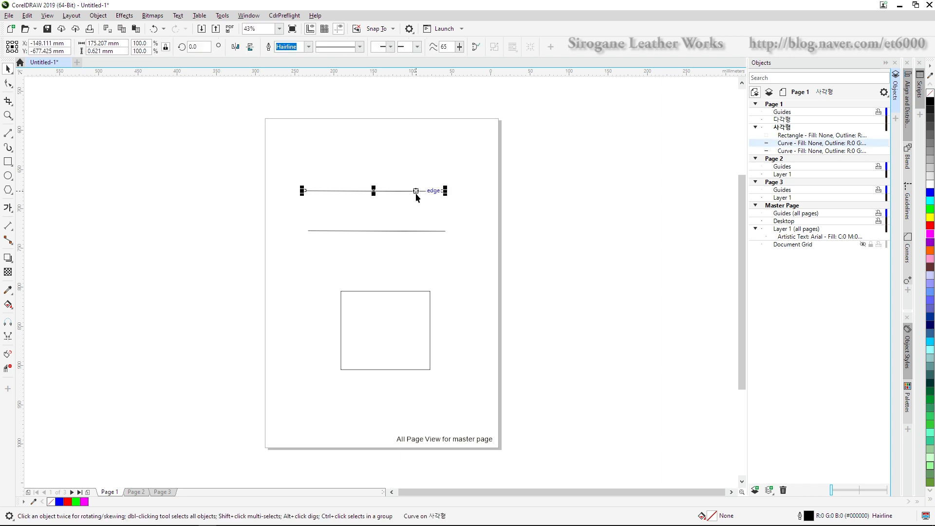
left_click(413, 230)
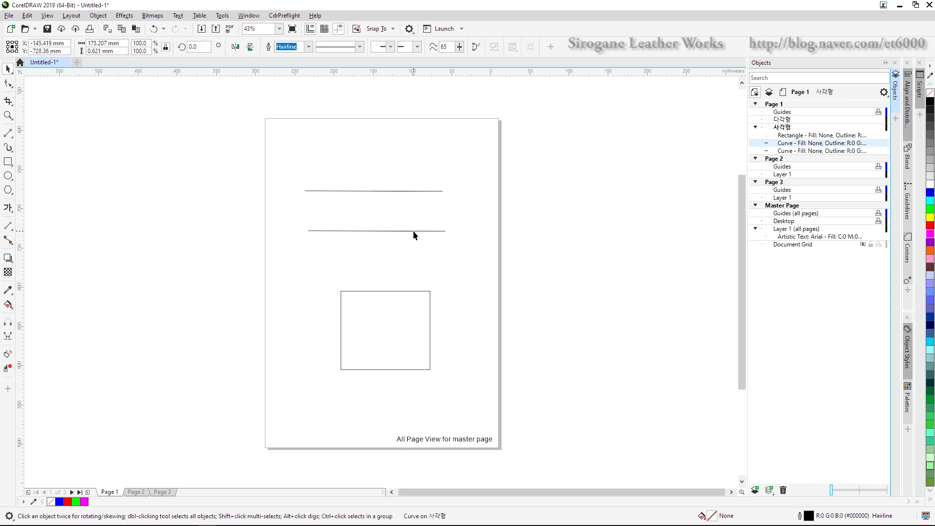
left_click(408, 203)
key("F10")
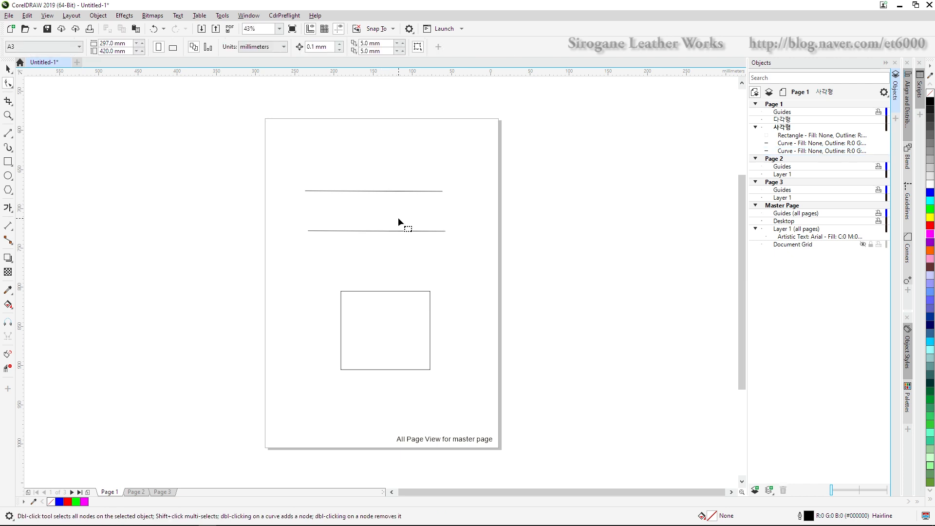
left_click(424, 192)
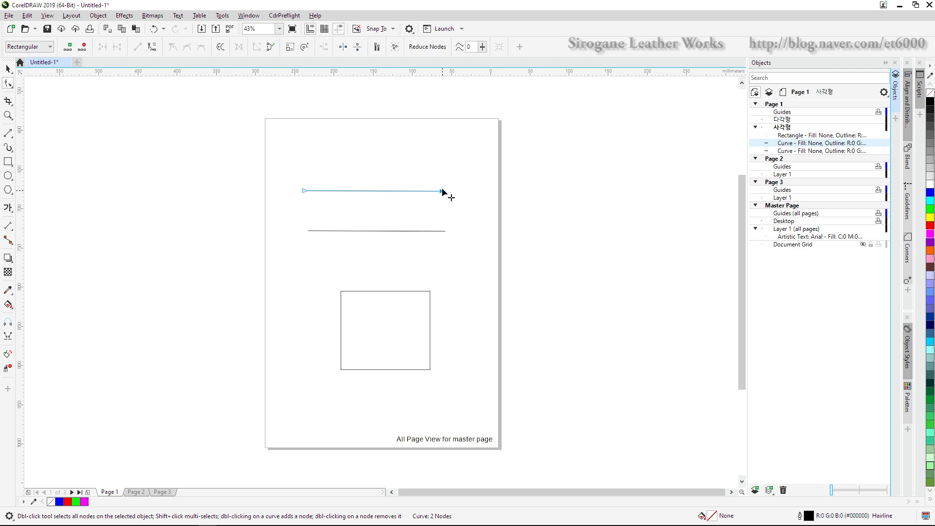
left_click_drag(442, 190, 442, 165)
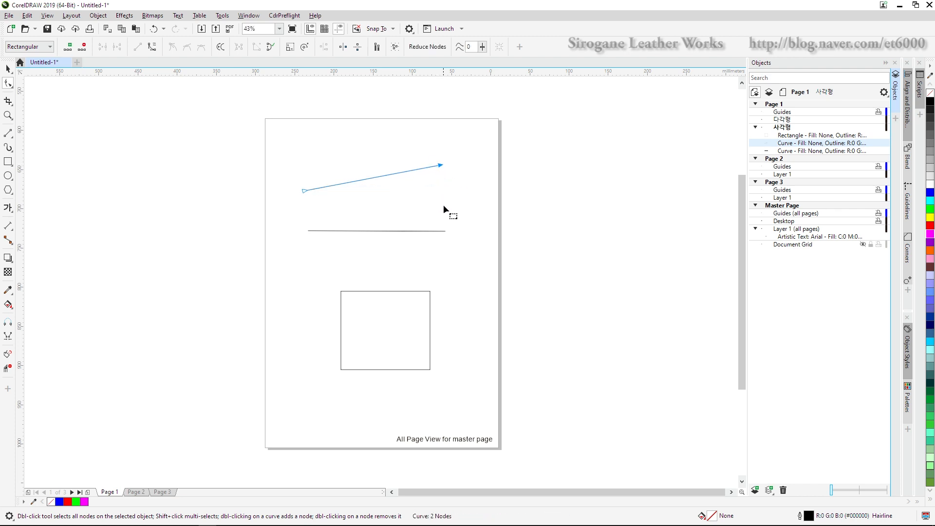
left_click(441, 230)
left_click_drag(440, 231, 441, 248)
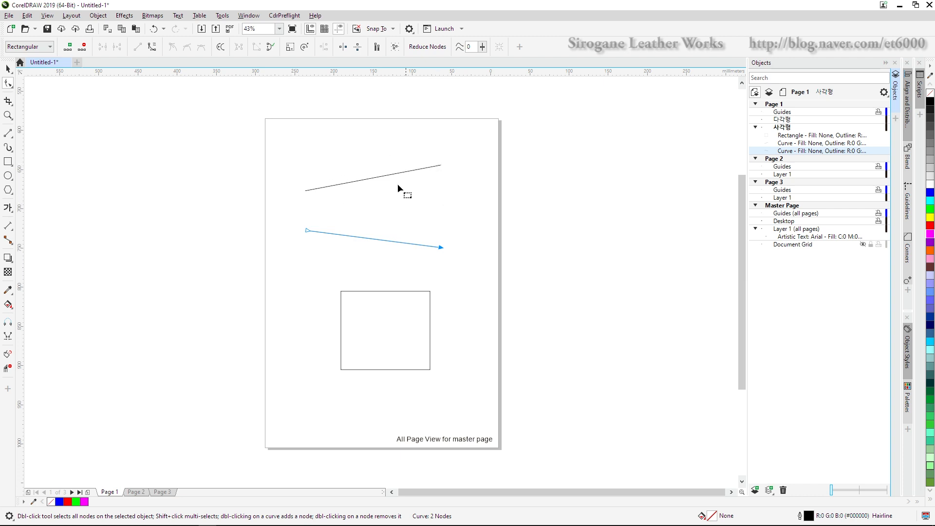
Lower the upper line's right end node and raise the lower line's right end node so both lines lie nearly level.
left_click(434, 167)
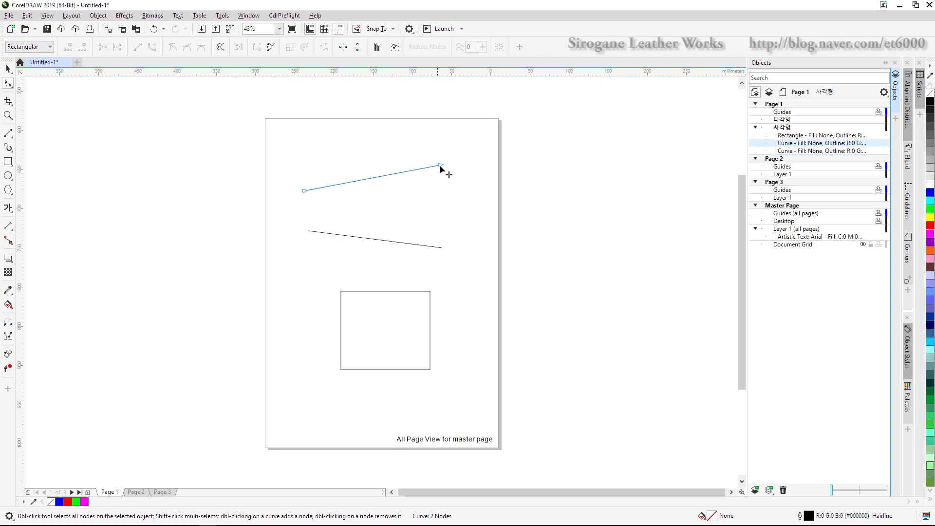
left_click_drag(434, 166, 440, 185)
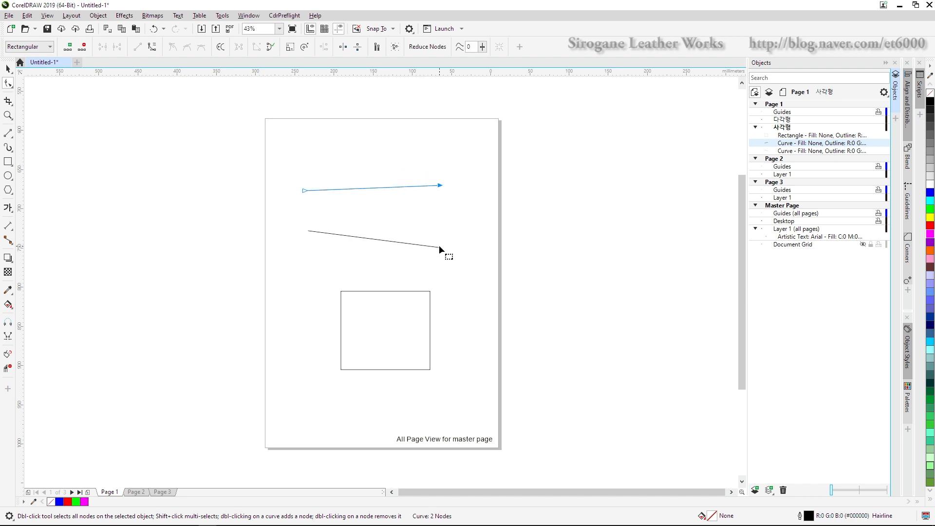
left_click(439, 246)
left_click_drag(441, 247, 441, 226)
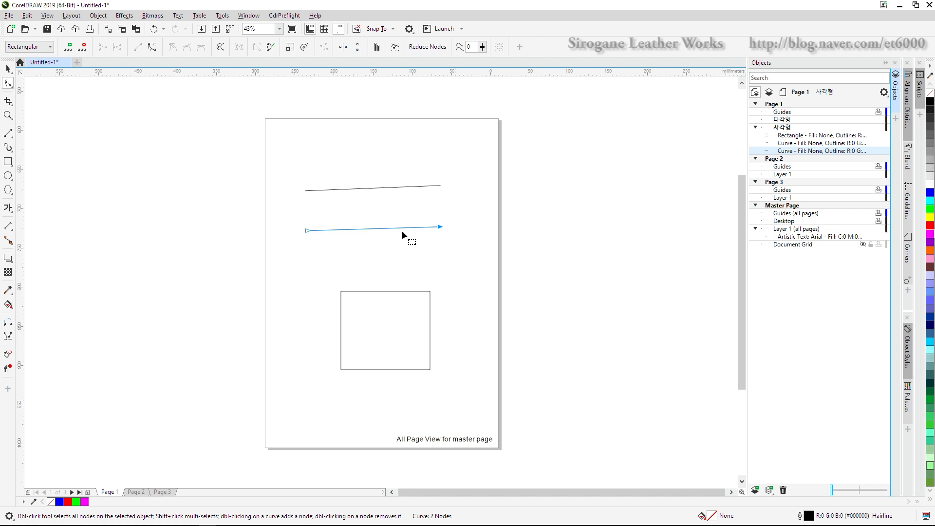
left_click(307, 230)
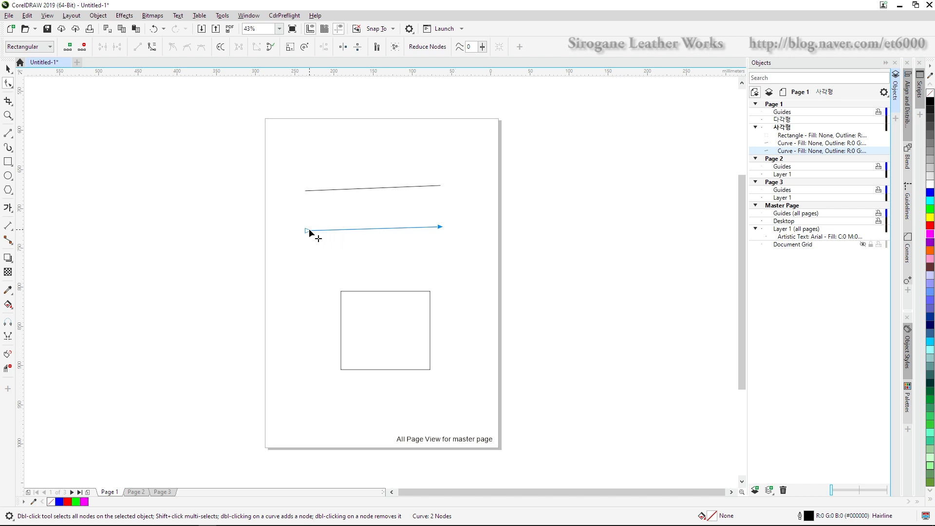
left_click(441, 227)
Convert the upper line to a curve and bend it into an S shape with its right end node and control handles.
left_click(381, 188)
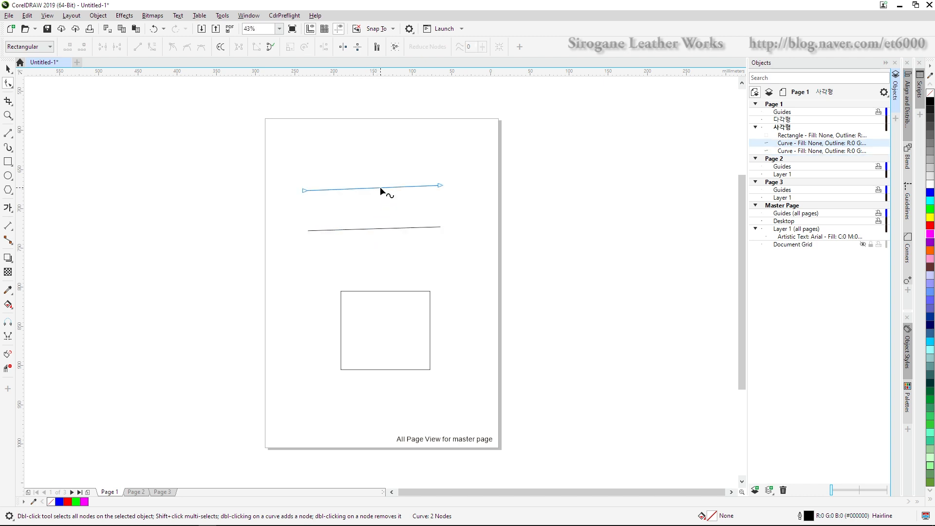
right_click(380, 187)
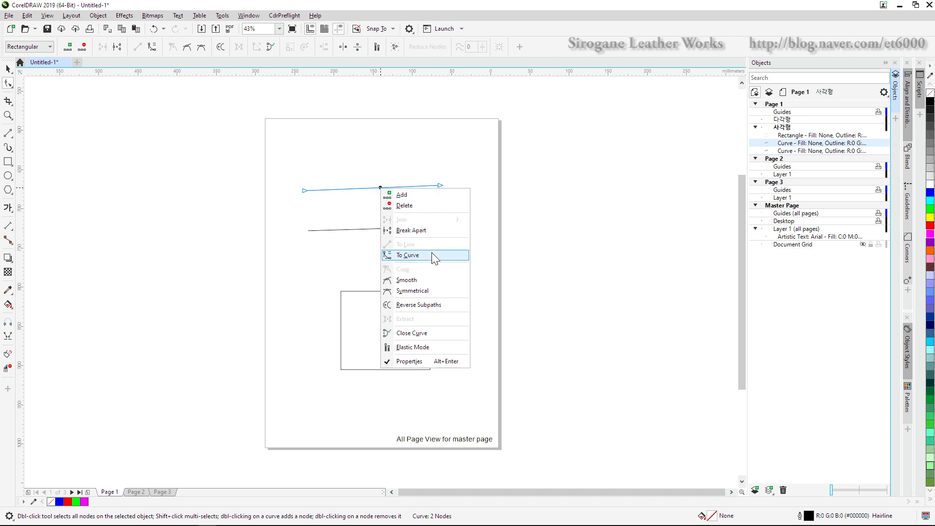
left_click(412, 255)
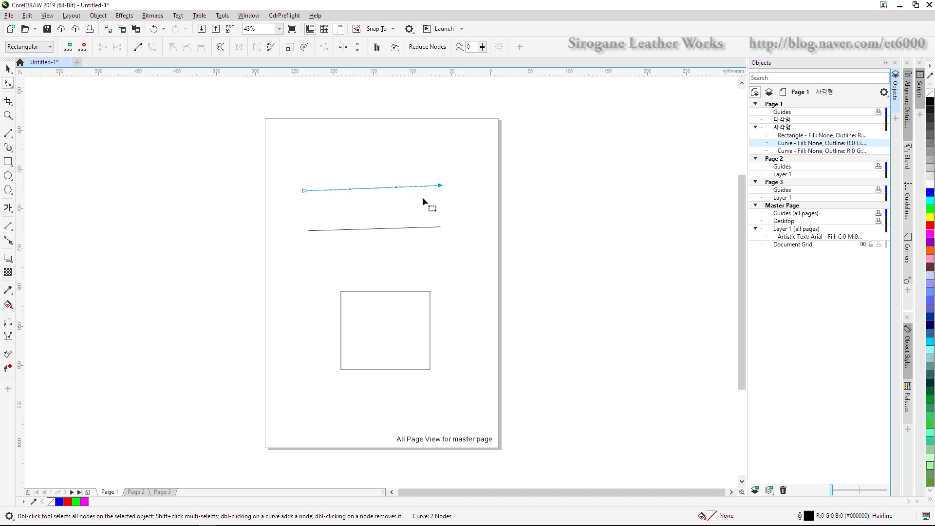
left_click_drag(440, 186, 412, 142)
left_click_drag(350, 189, 374, 212)
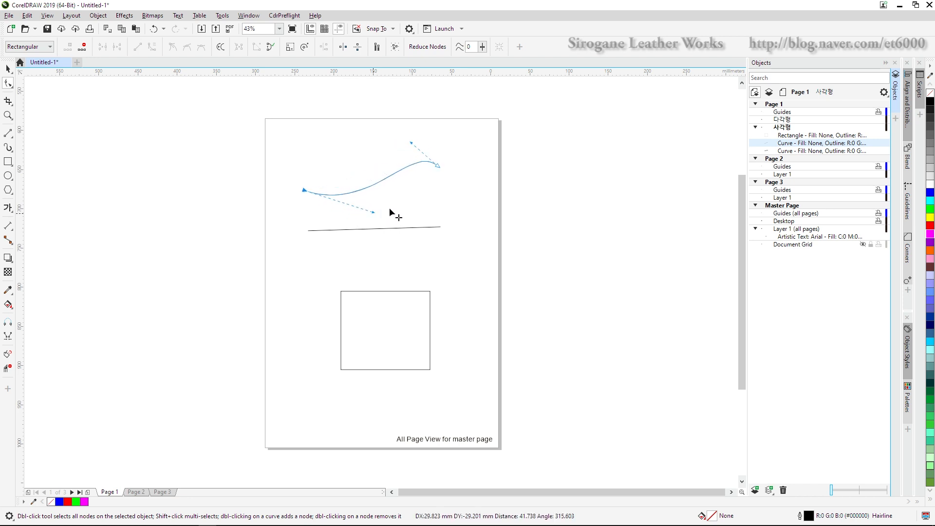
Move the straight lower line's right end node down and reshape the upper curve near its right end.
left_click(420, 227)
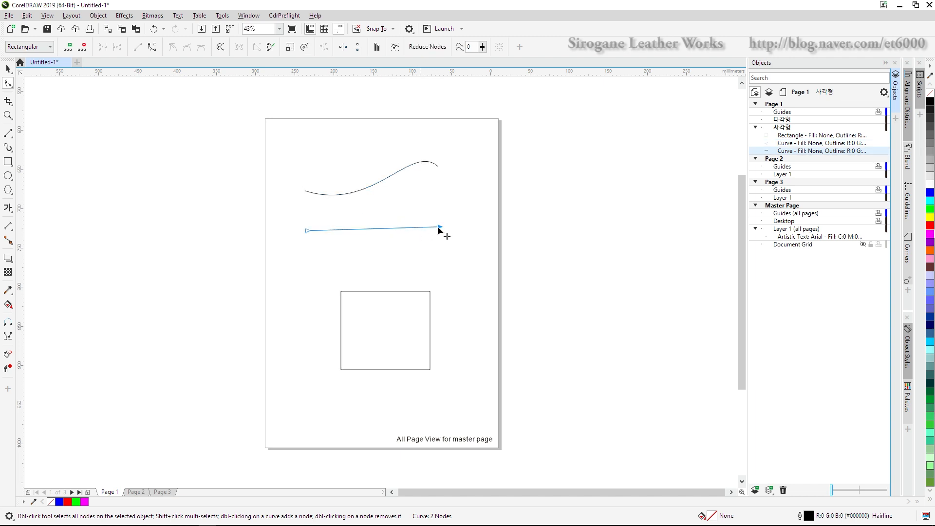
mouse_move(438, 227)
left_mouse_down()
mouse_move(438, 246)
mouse_move(435, 222)
mouse_move(420, 263)
mouse_move(431, 242)
left_mouse_up()
left_click(422, 162)
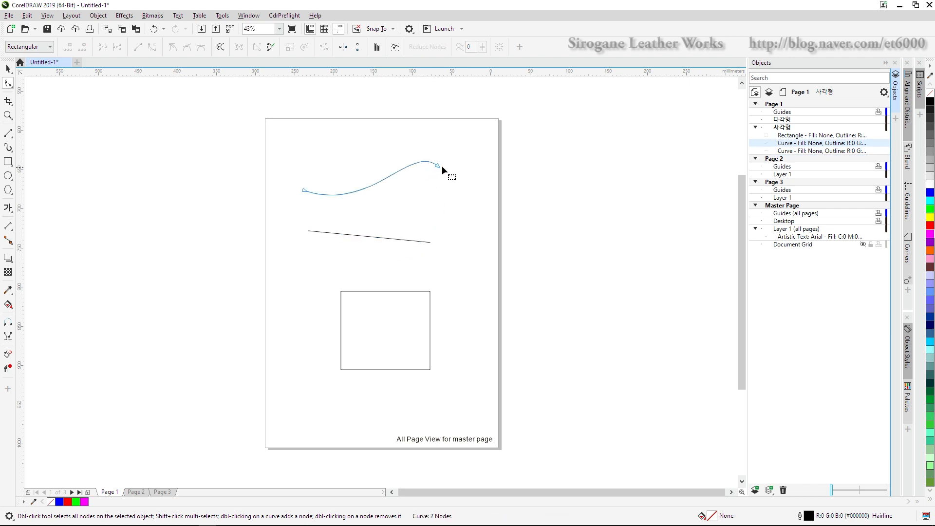
left_click(438, 166)
mouse_move(415, 162)
left_mouse_down()
mouse_move(404, 189)
mouse_move(414, 204)
mouse_move(392, 145)
mouse_move(397, 133)
mouse_move(406, 165)
left_mouse_up()
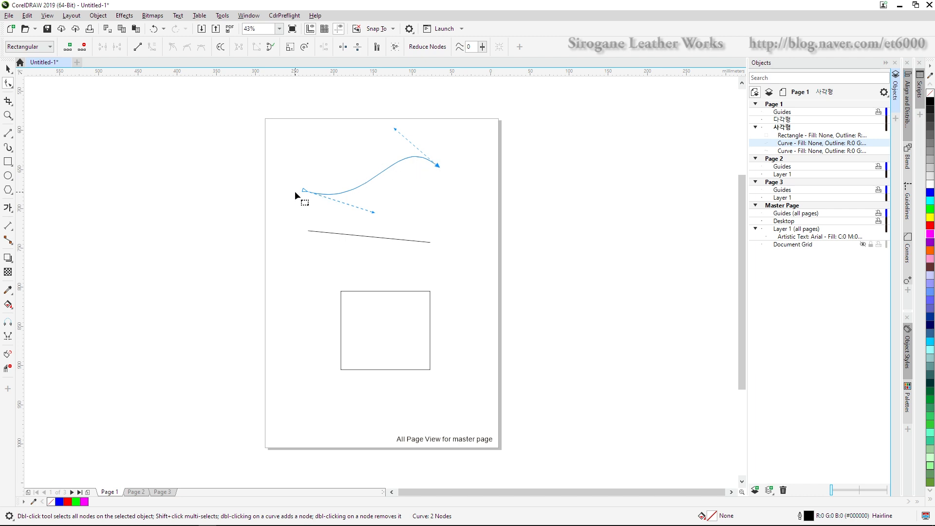
Convert the upper curve back to a straight line and raise the lower line's right end node to tilt it similarly.
left_click(384, 170)
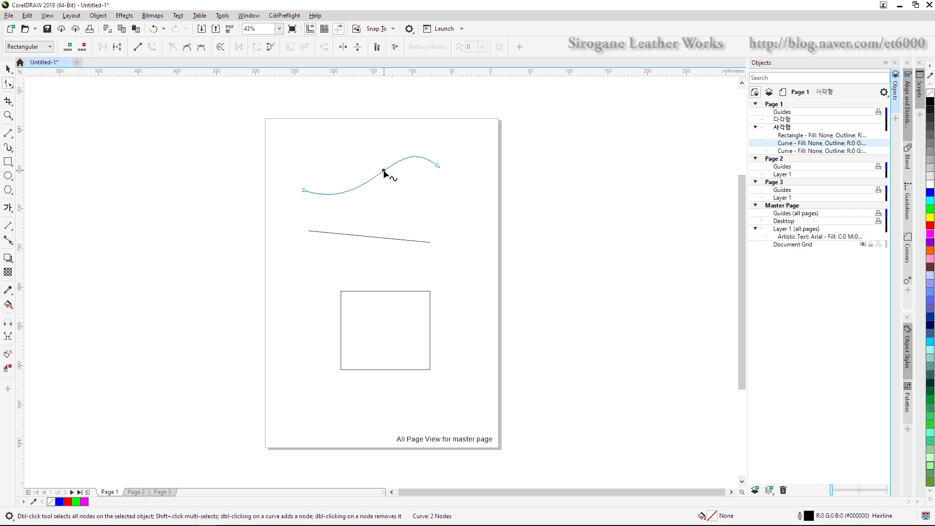
right_click(383, 172)
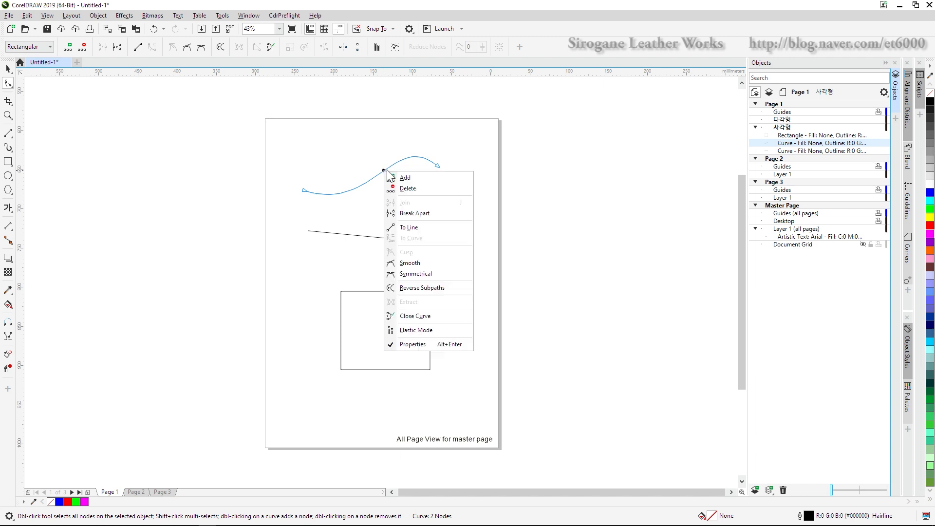
left_click(411, 229)
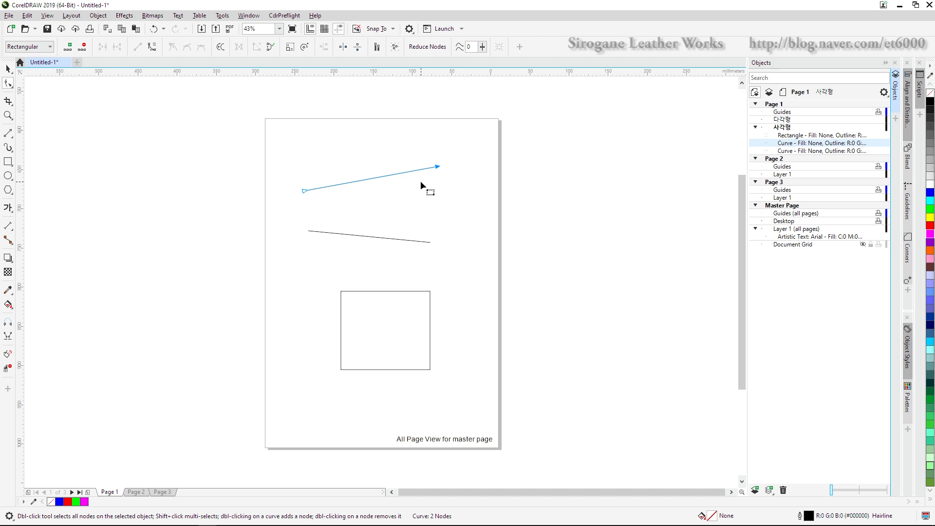
left_click(397, 238)
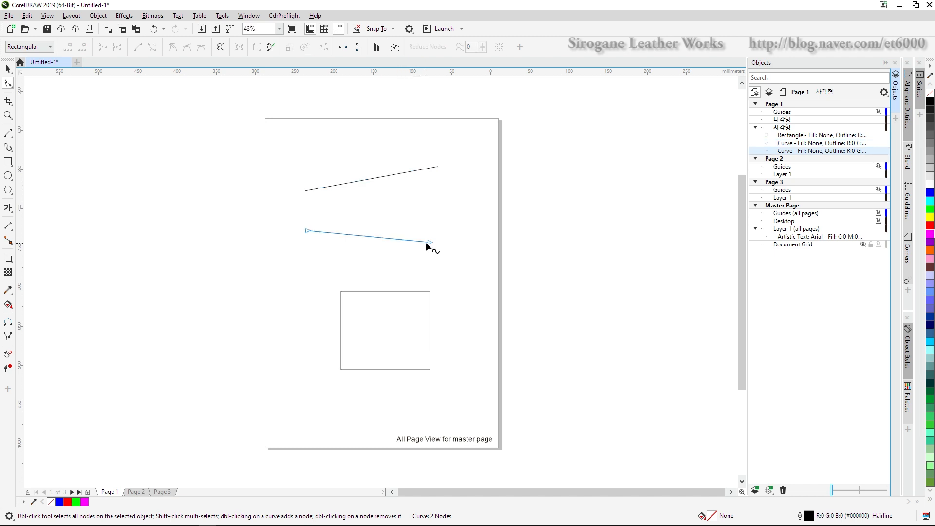
left_click_drag(430, 242, 437, 200)
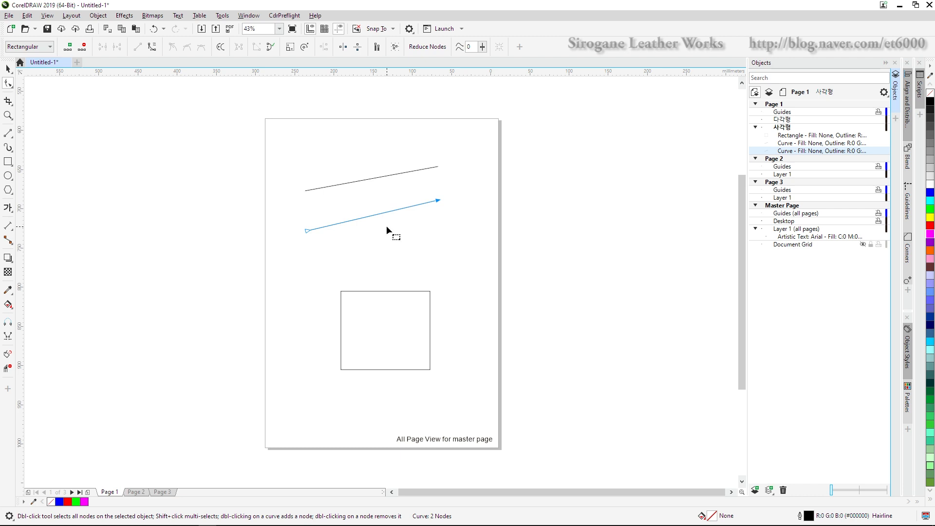
Convert the rectangle to curves so its nodes can be edited freely.
left_click(390, 291)
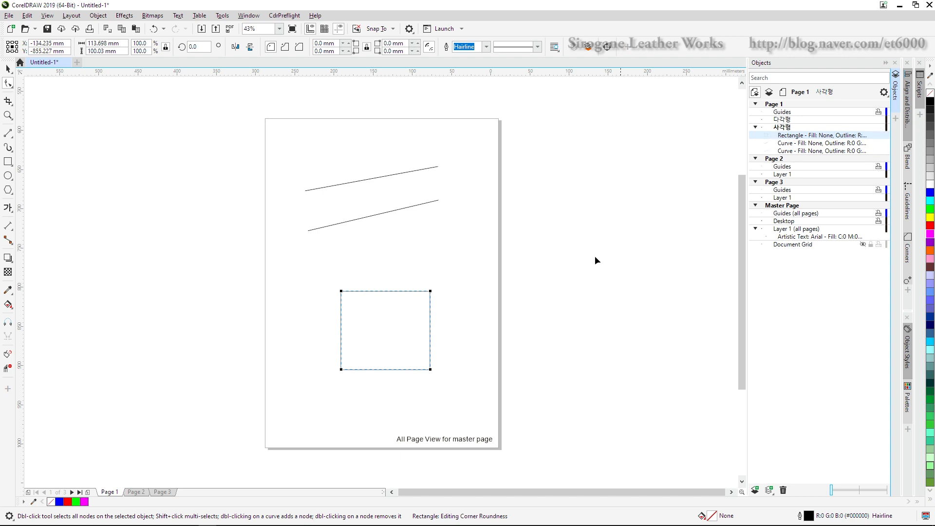
right_click(393, 294)
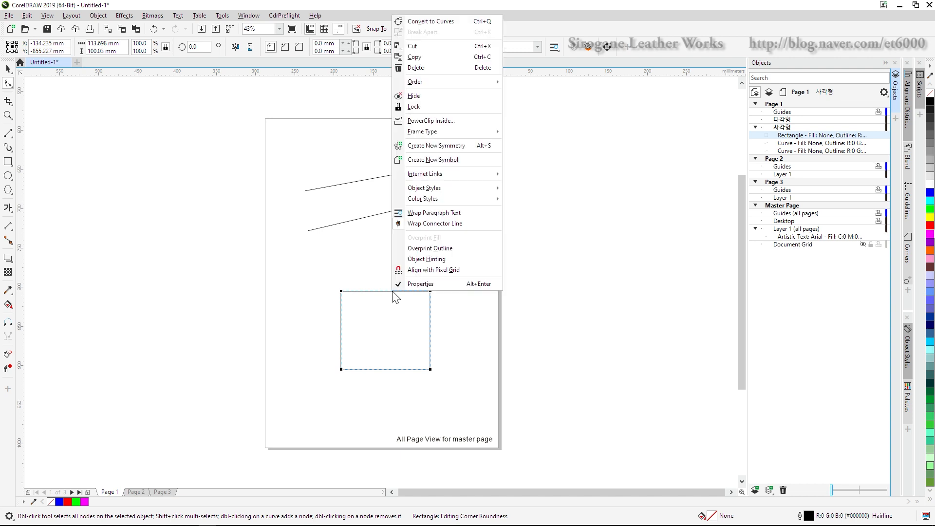
left_click(445, 23)
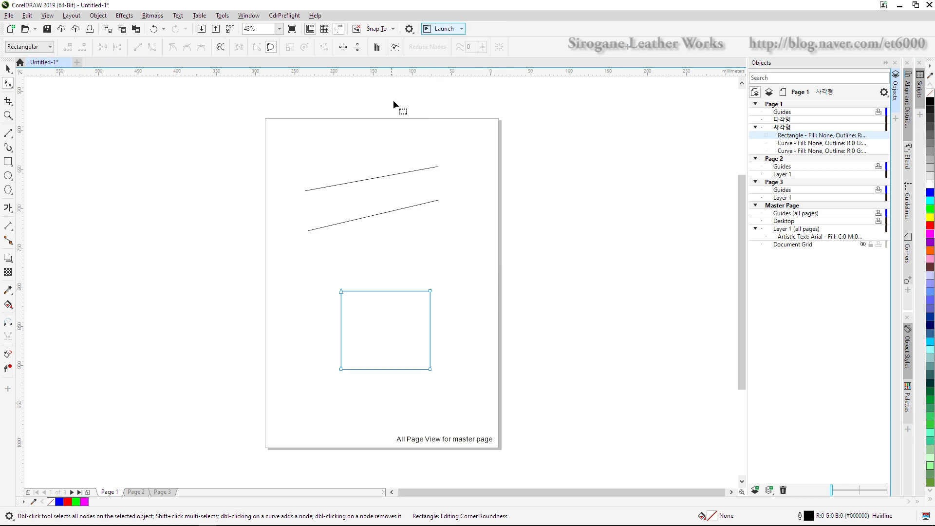
Convert the rectangle's straight top edge to a curve segment.
left_click(391, 291)
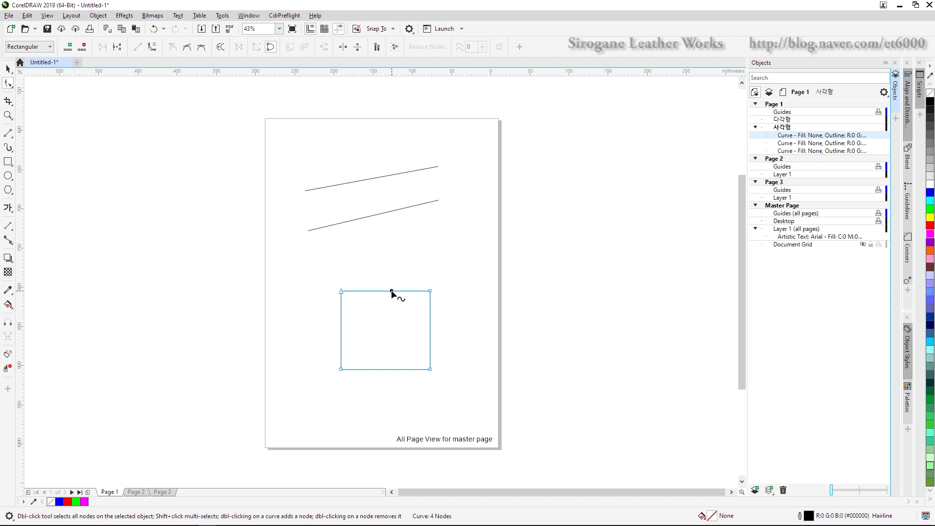
right_click(392, 293)
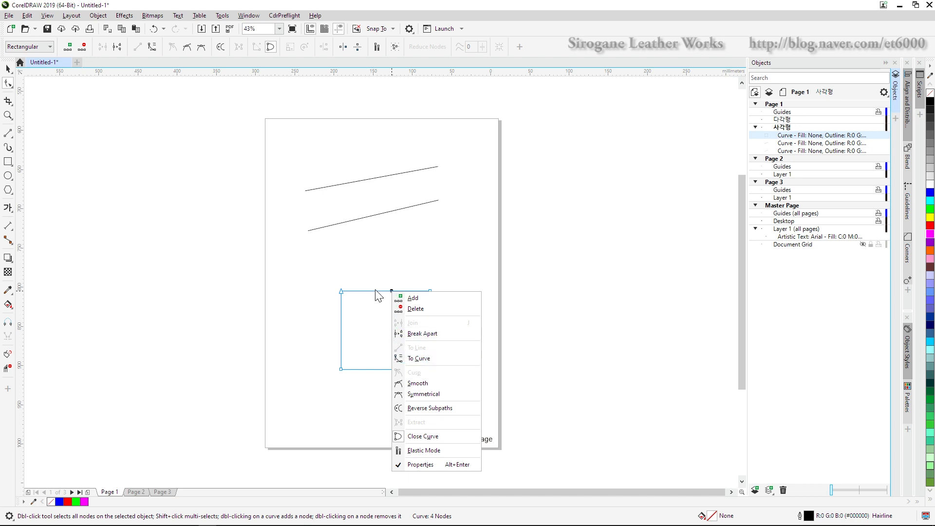
left_click(341, 320)
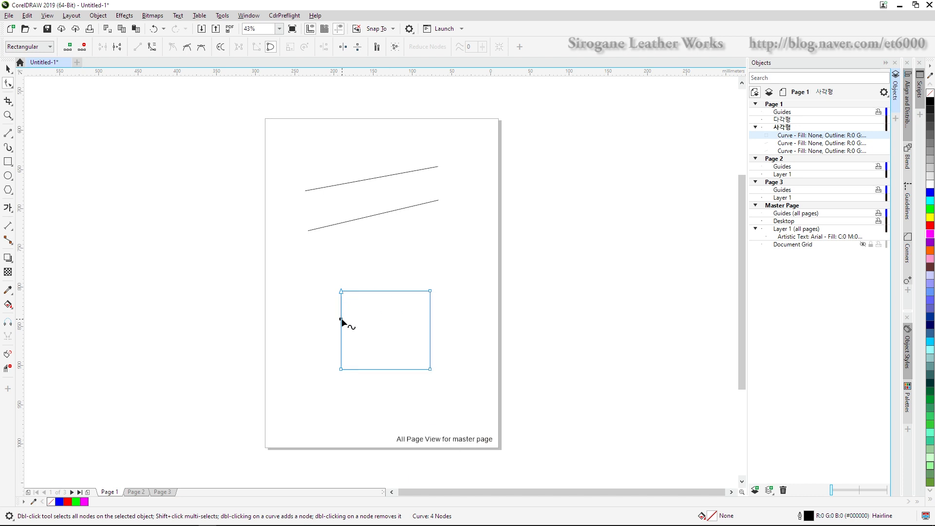
right_click(342, 319)
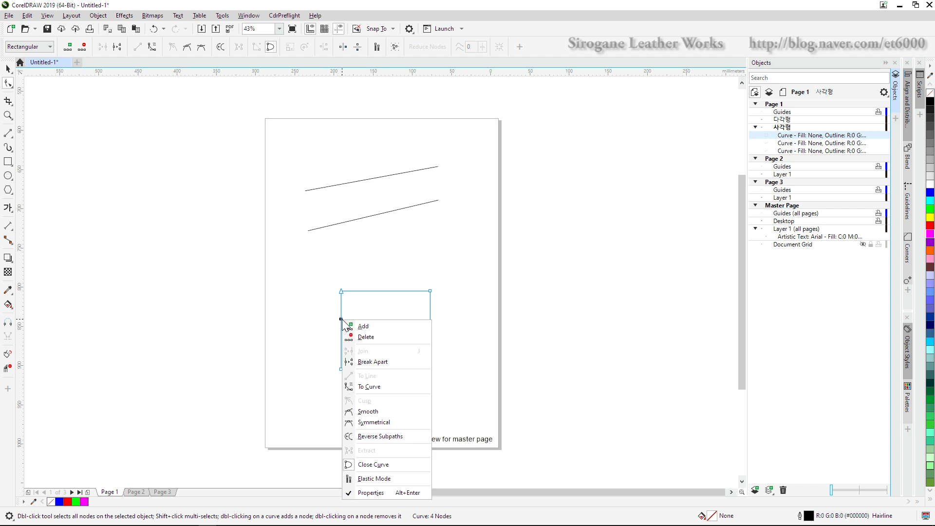
left_click(391, 298)
right_click(390, 290)
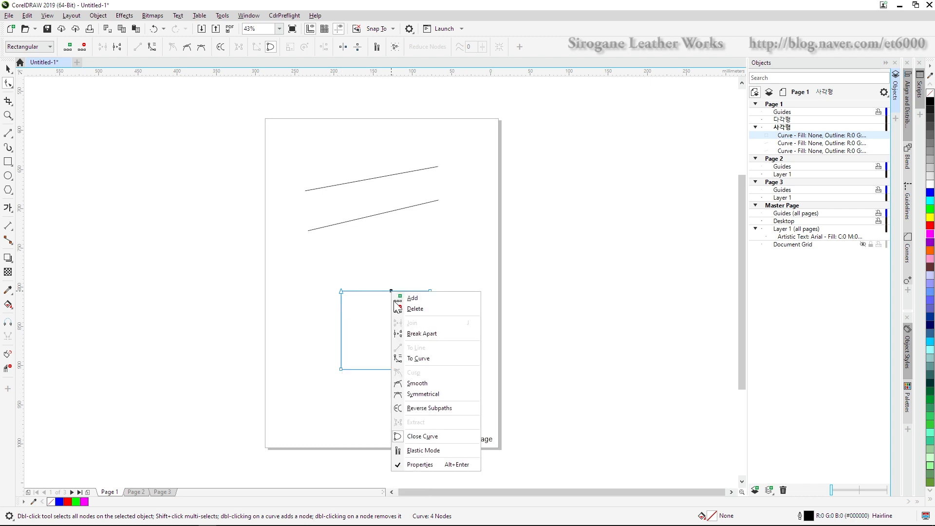
left_click(420, 359)
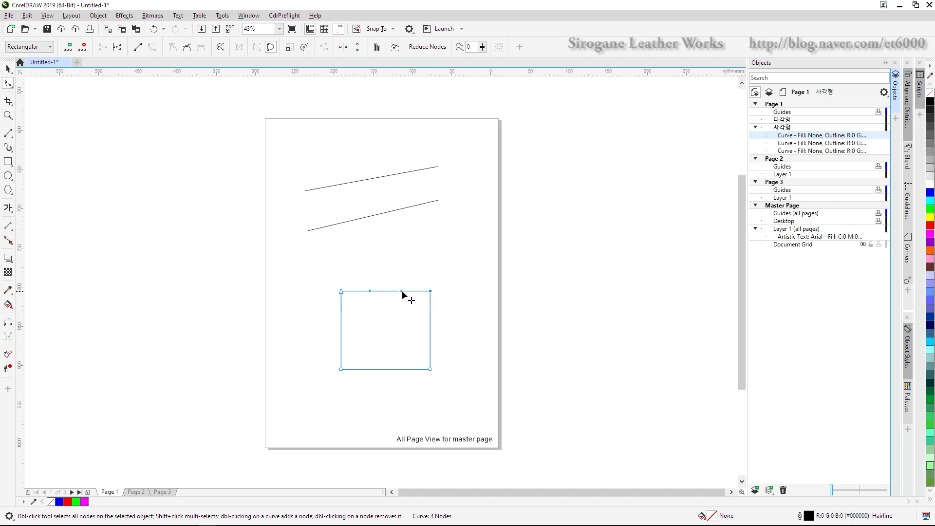
Bend the rectangle's top edge inward, and flatten its sag using the top-right node's control handle.
left_click_drag(400, 291, 395, 297)
key("ctrl+z")
left_click(384, 291)
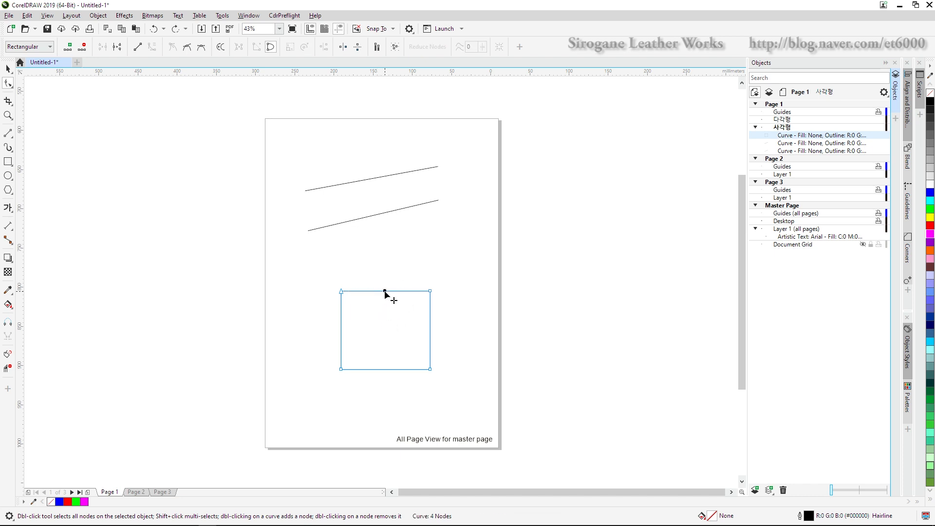
mouse_move(385, 291)
left_mouse_down()
mouse_move(386, 306)
mouse_move(386, 273)
mouse_move(385, 306)
left_mouse_up()
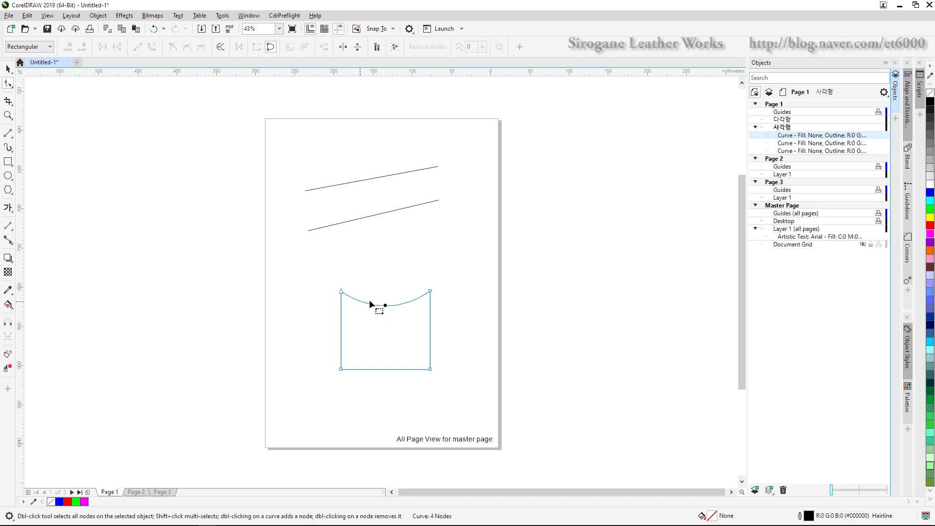
left_click(431, 292)
left_click_drag(402, 311, 424, 299)
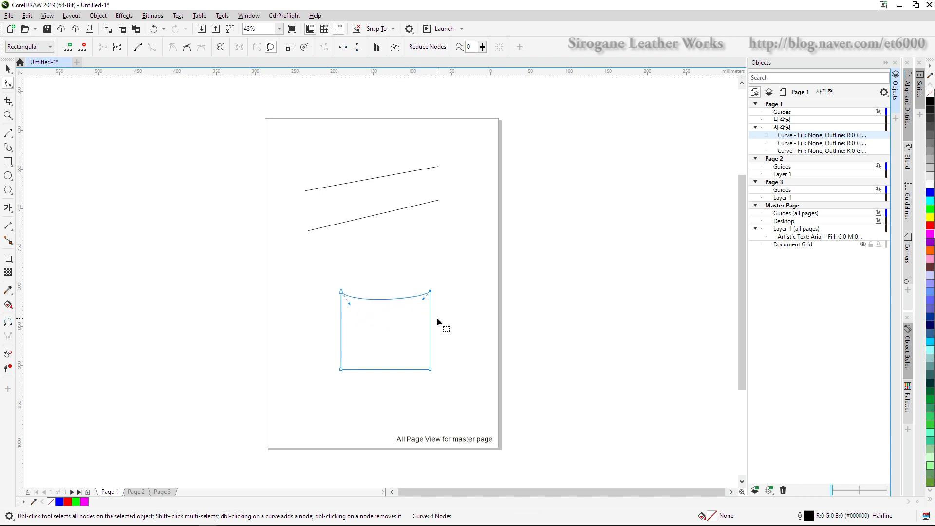
left_click(448, 311)
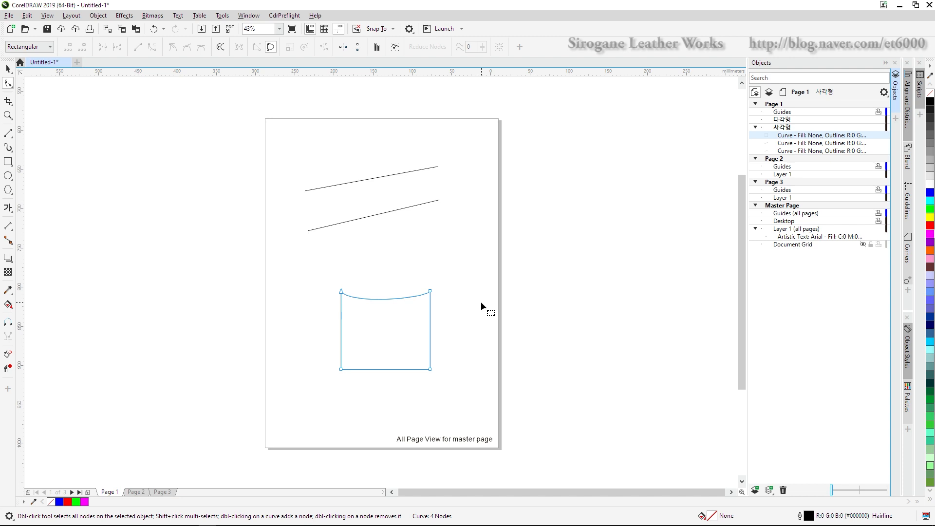
Convert the rectangle's bottom edge to a curve and bend it upward into an arch.
right_click(387, 369)
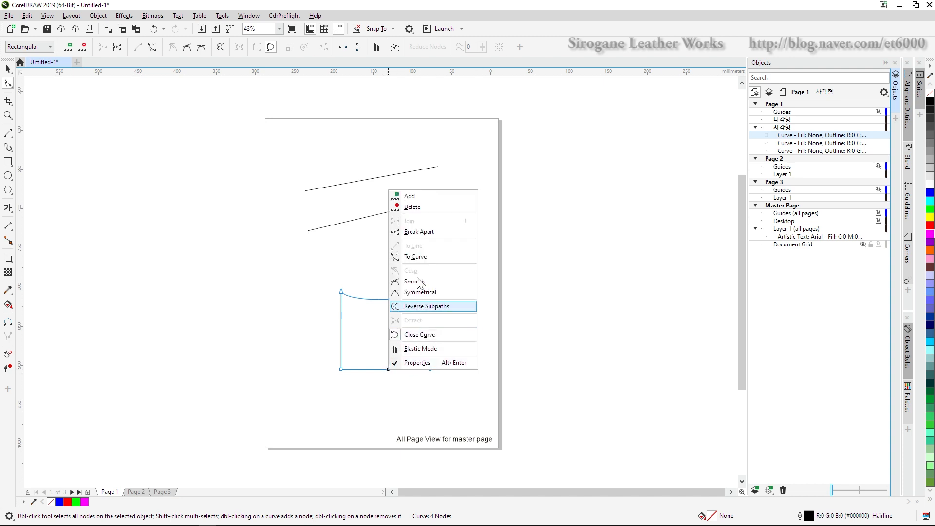
left_click(422, 257)
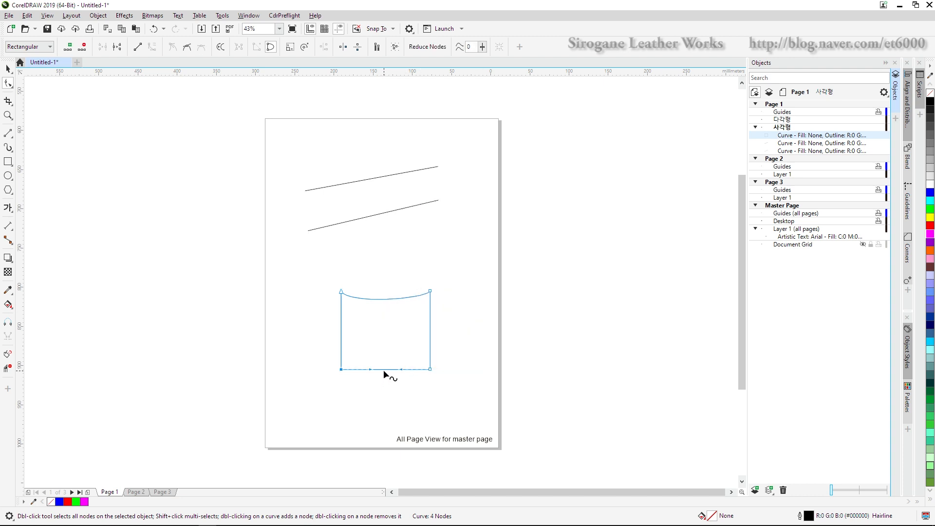
left_click_drag(383, 370, 382, 349)
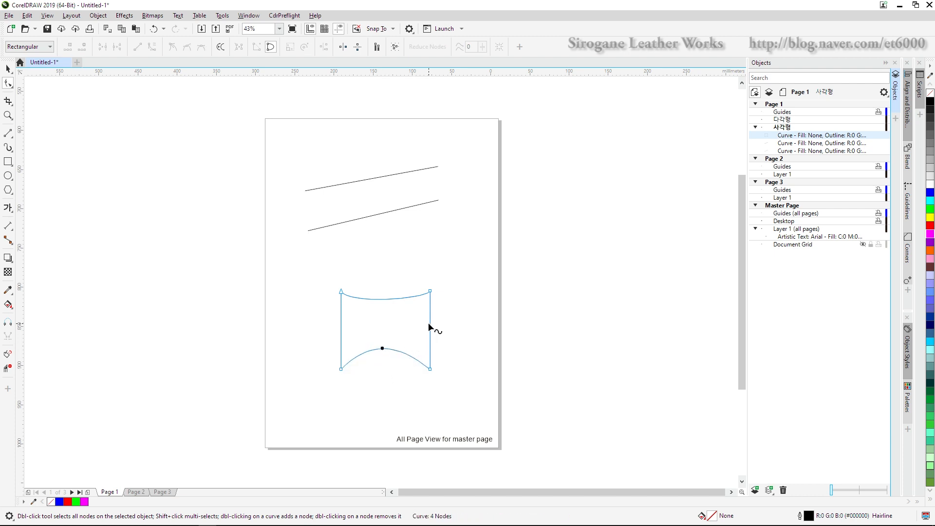
Shift the shape's straight right edge slightly outward and upward, keeping it vertical.
left_click_drag(428, 324, 434, 320)
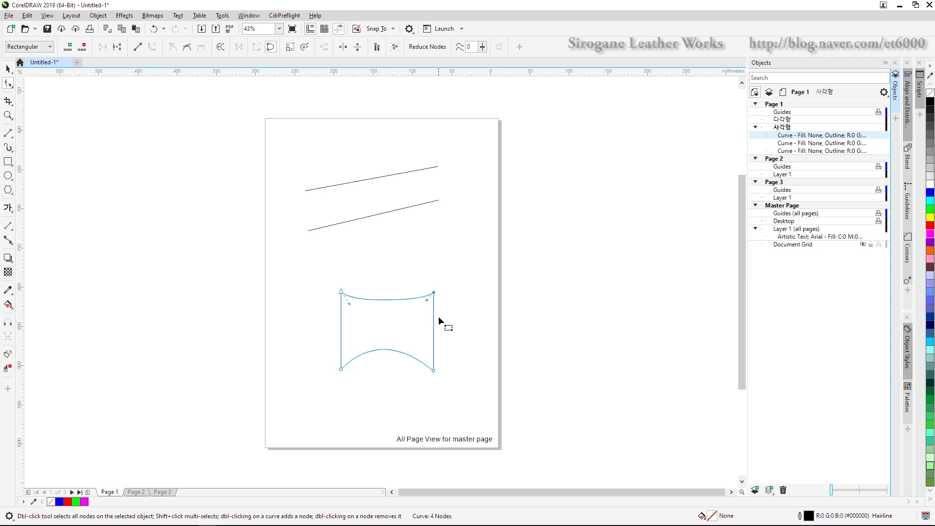
left_click(434, 370)
left_click_drag(433, 301, 442, 284)
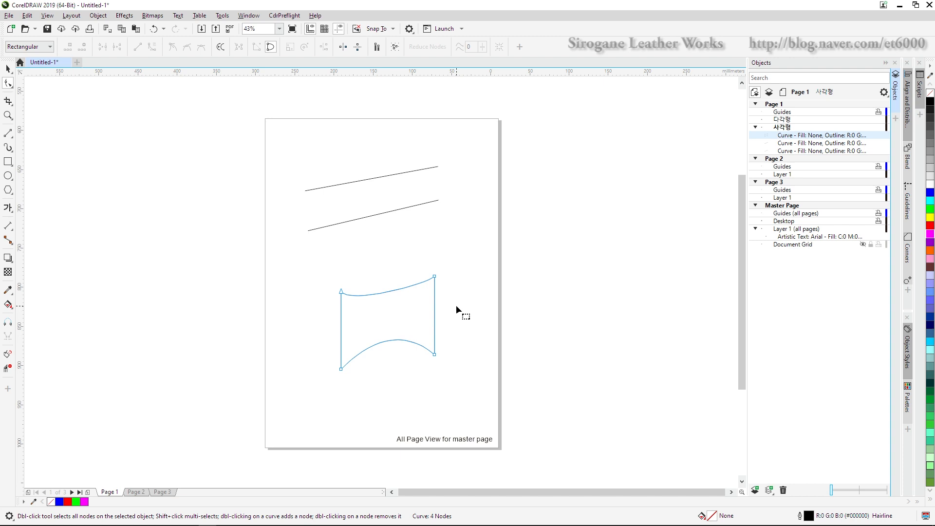
Pull the top-right node's control handle downward to deepen the top edge's curve near that corner.
left_click(435, 277)
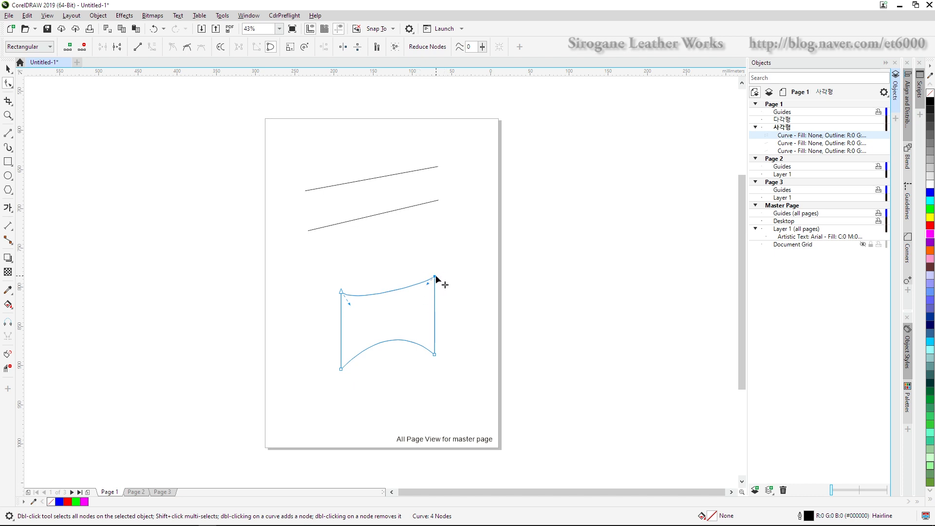
scroll(435, 281, "up", 3)
scroll(425, 288, "up", 2)
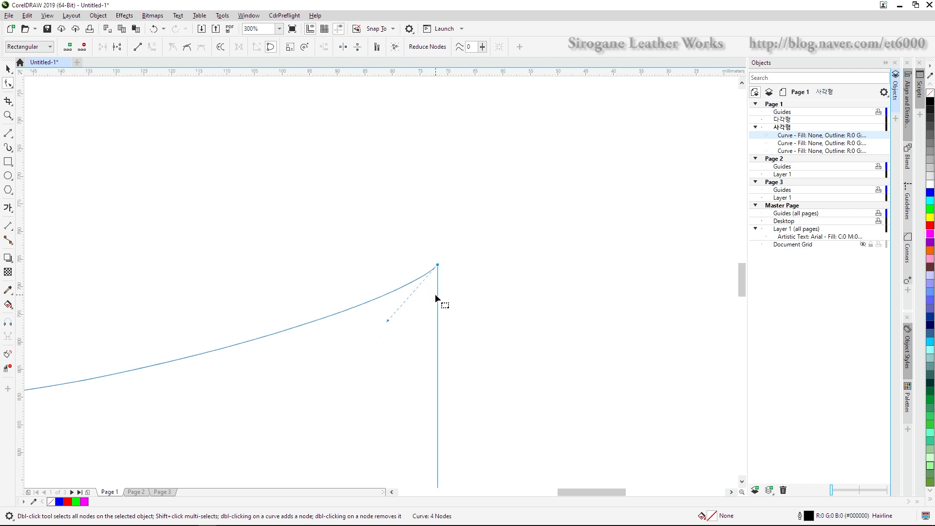
left_click_drag(388, 322, 382, 334)
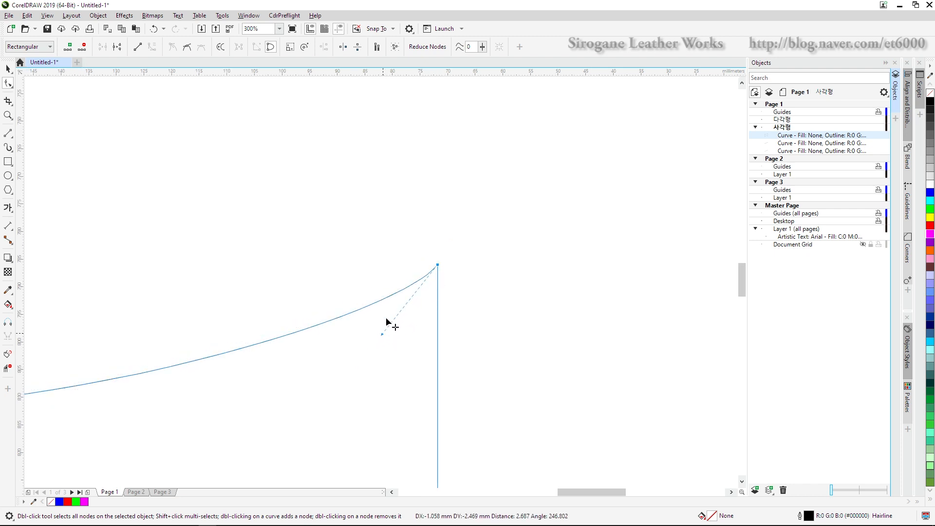
right_click(438, 265)
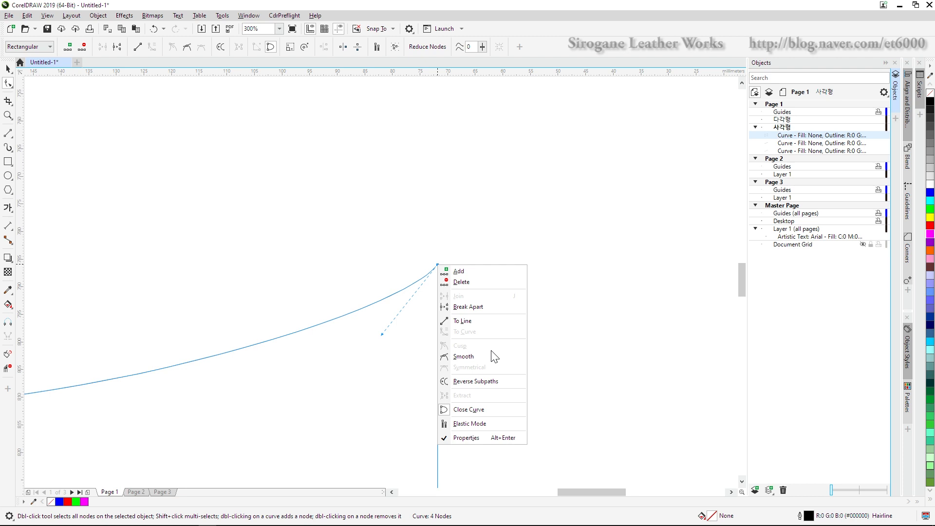
left_click(558, 349)
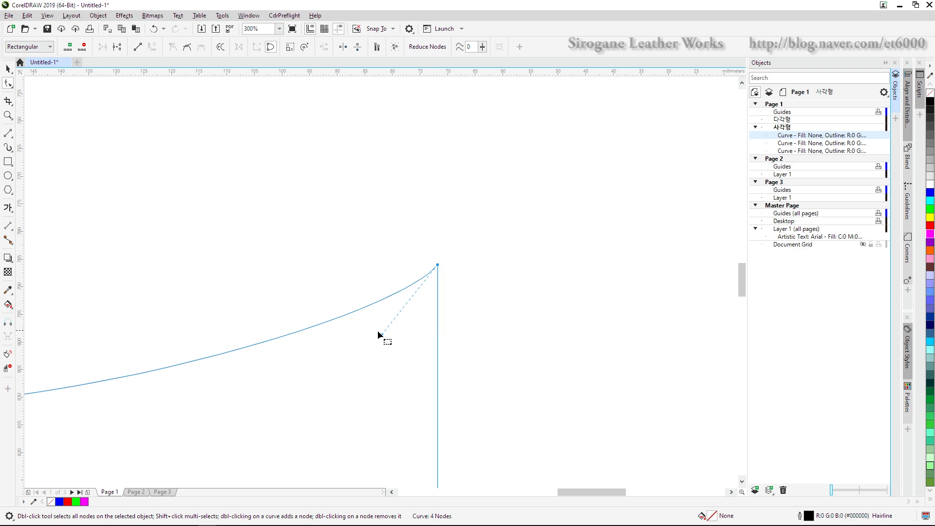
left_click_drag(382, 334, 395, 400)
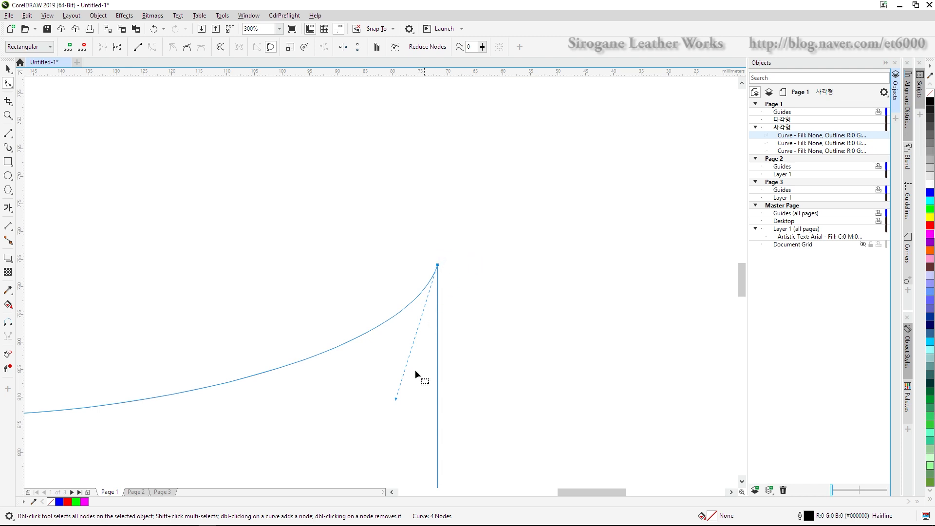
mouse_move(395, 398)
left_mouse_down()
mouse_move(325, 241)
mouse_move(390, 192)
mouse_move(337, 309)
mouse_move(381, 397)
left_mouse_up()
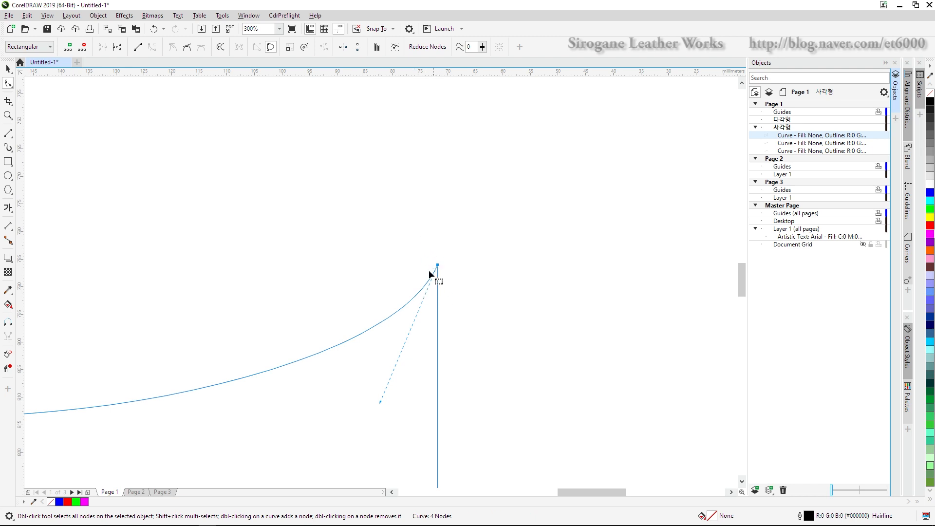
Swing the top-right node's control handle above the corner so the top edge bulges upward there.
left_click_drag(379, 401, 390, 197)
left_click(457, 254)
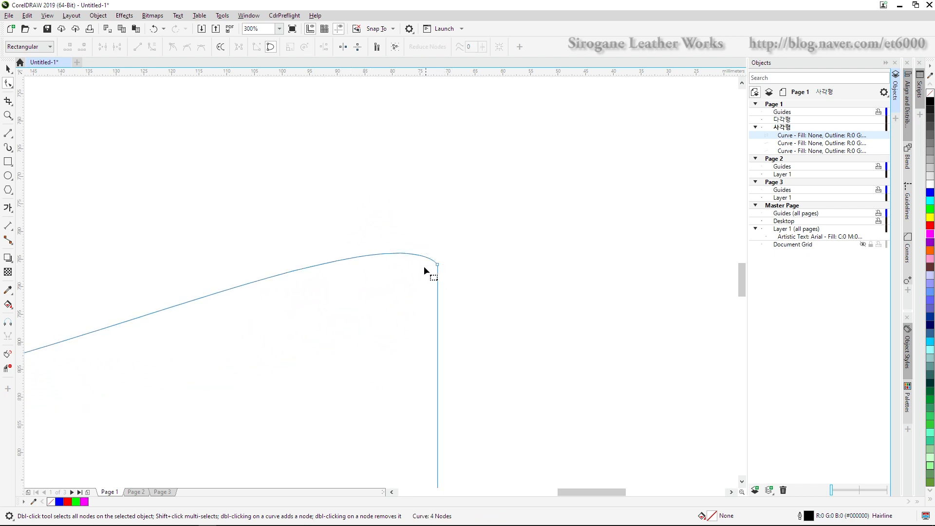
left_click(437, 264)
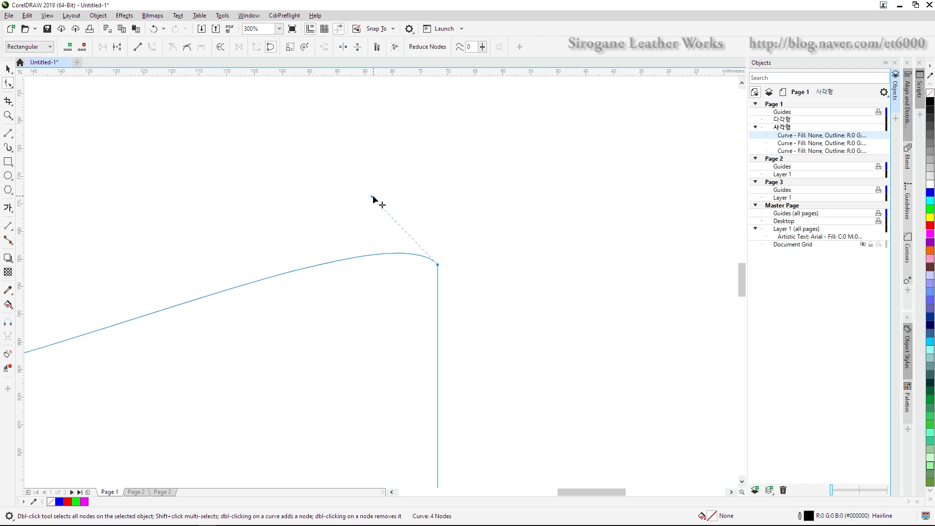
left_click_drag(372, 195, 453, 156)
left_click(457, 296)
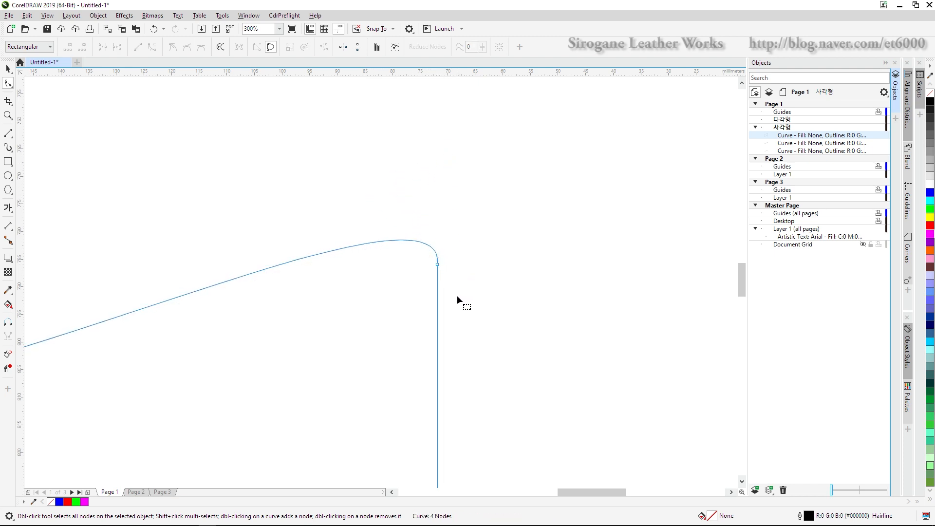
Make the top-right node smooth and lengthen its control handle upward in line with the right edge.
left_click(437, 266)
right_click(437, 266)
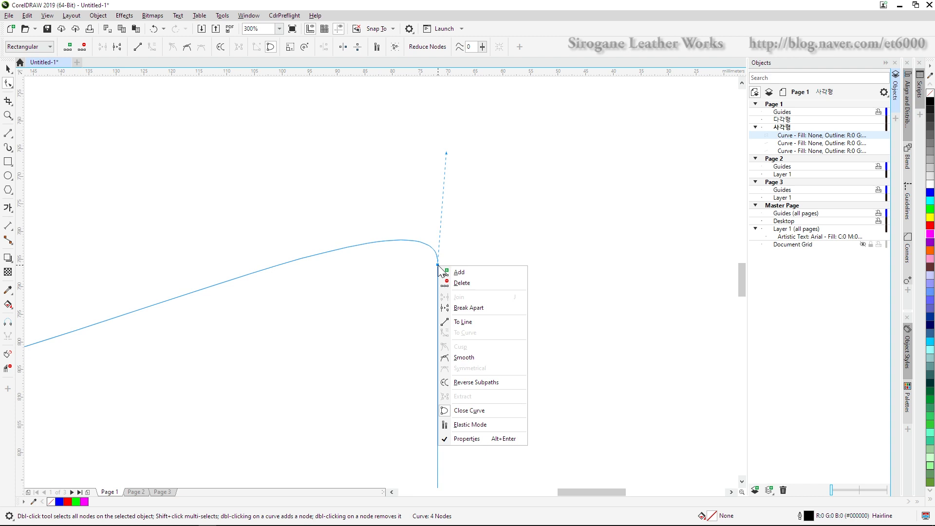
left_click(470, 359)
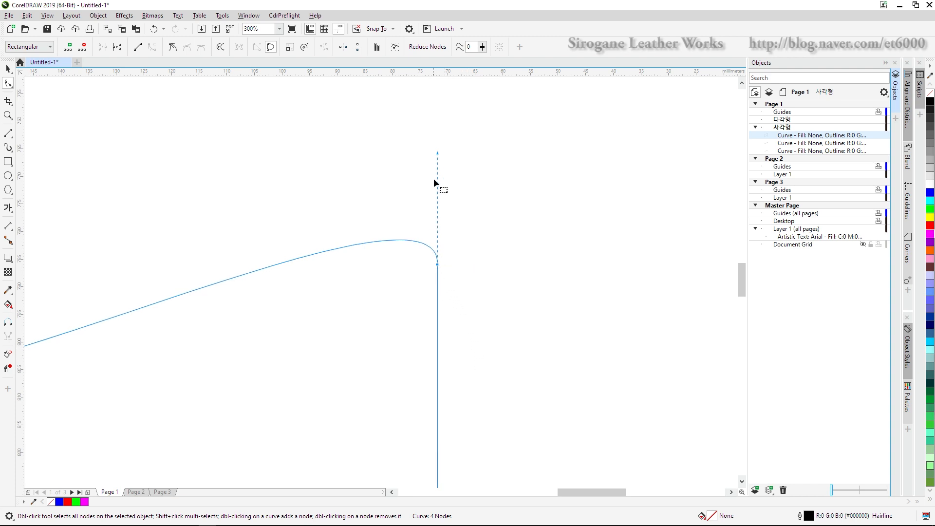
left_click_drag(438, 151, 453, 130)
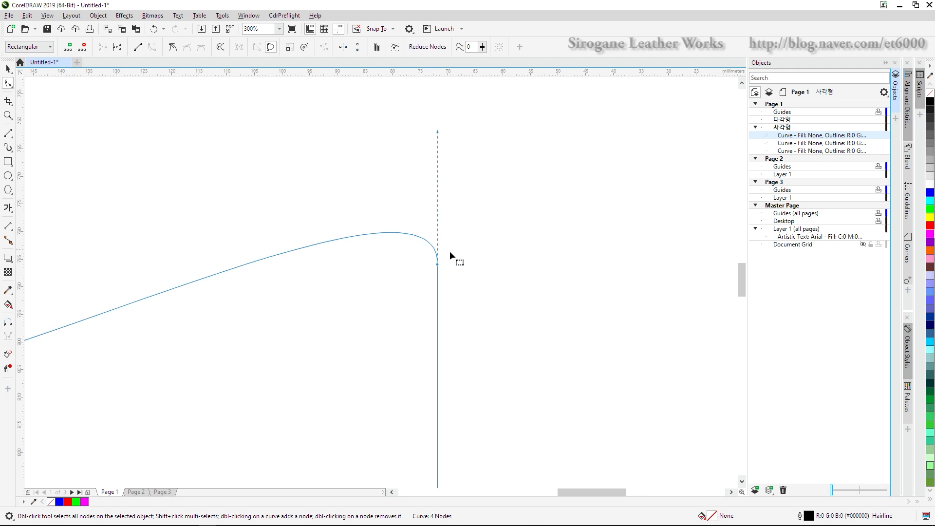
Make the top-left node smooth and extend its control handle upward so the top edge arches outward.
scroll(512, 242, "down", 3)
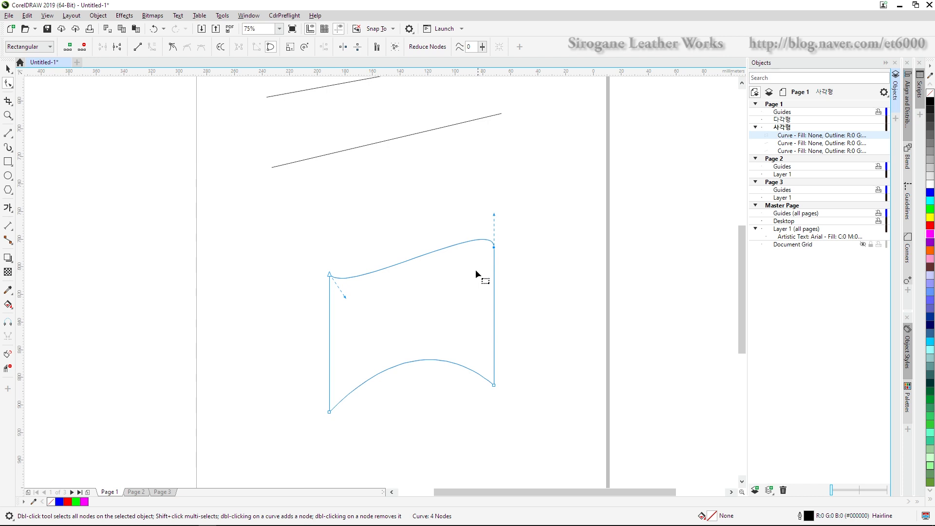
scroll(473, 270, "up", 1)
scroll(189, 285, "up", 1)
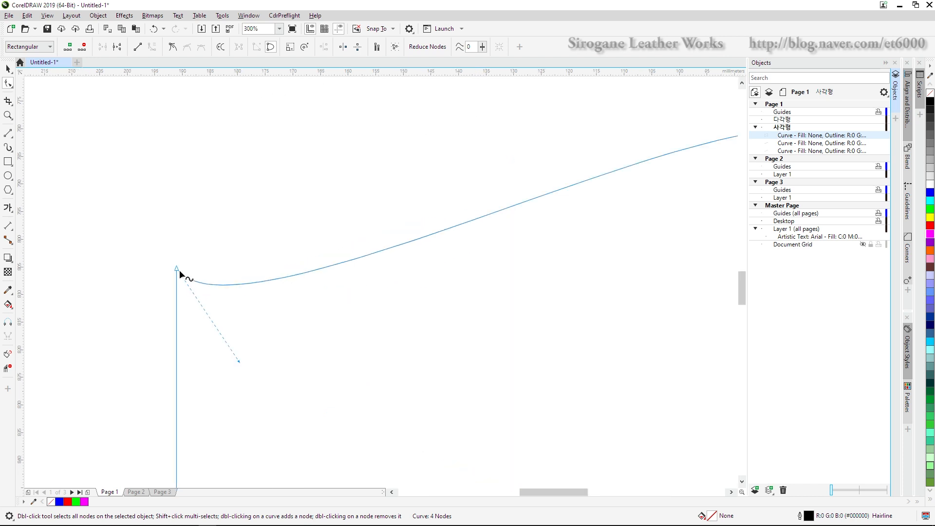
left_click(178, 271)
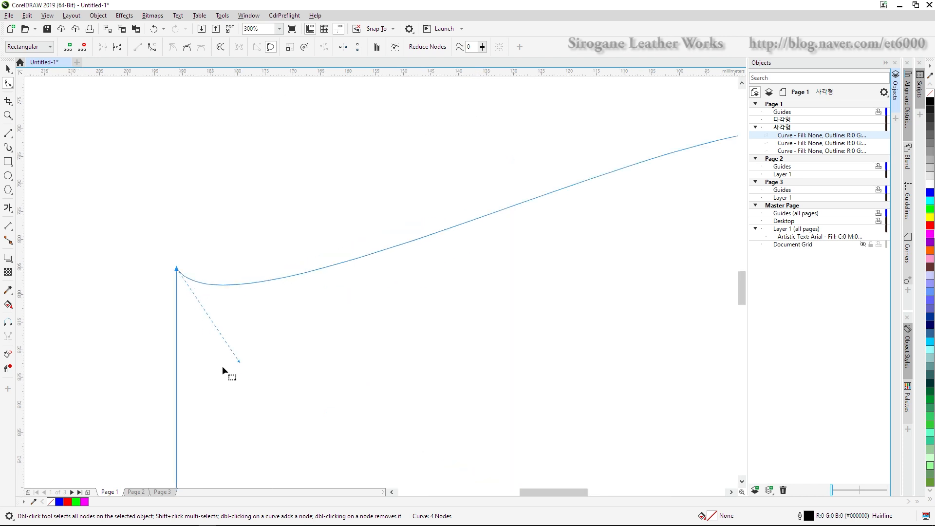
right_click(177, 270)
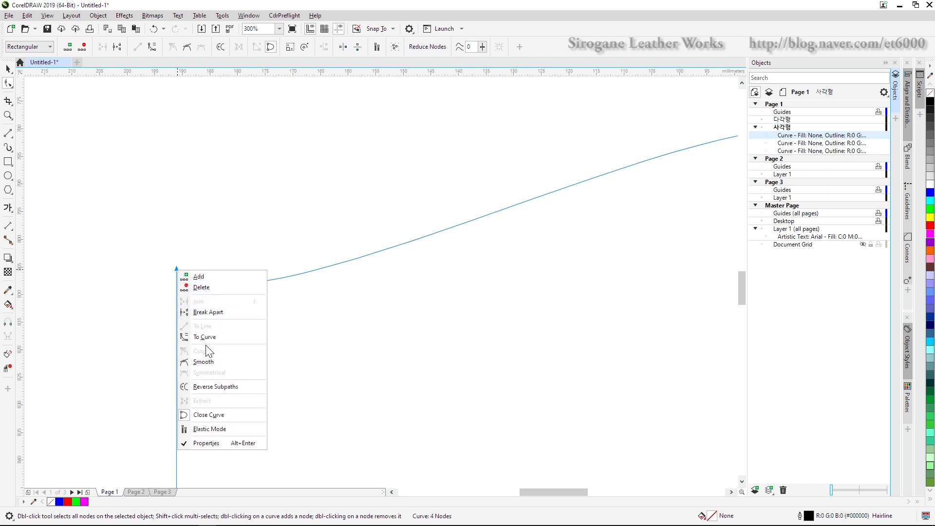
left_click(197, 361)
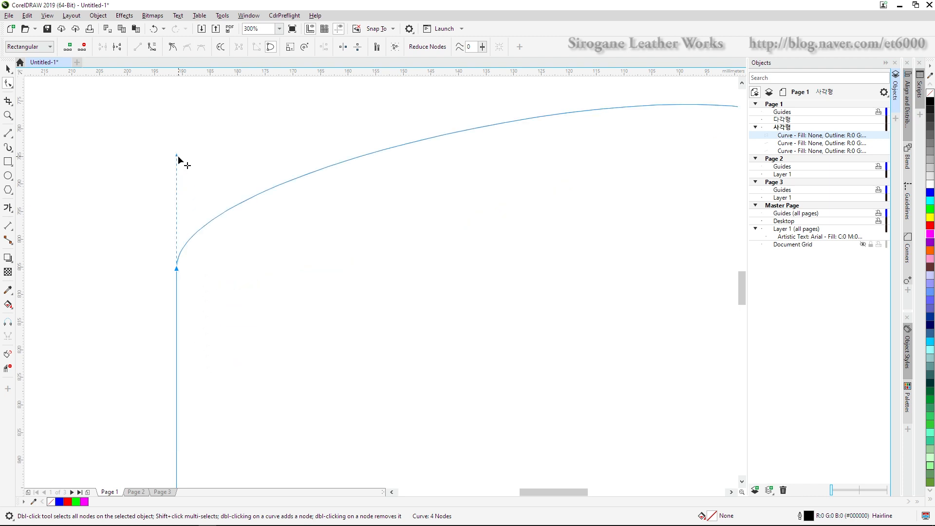
left_click_drag(176, 155, 176, 114)
scroll(274, 212, "down", 1)
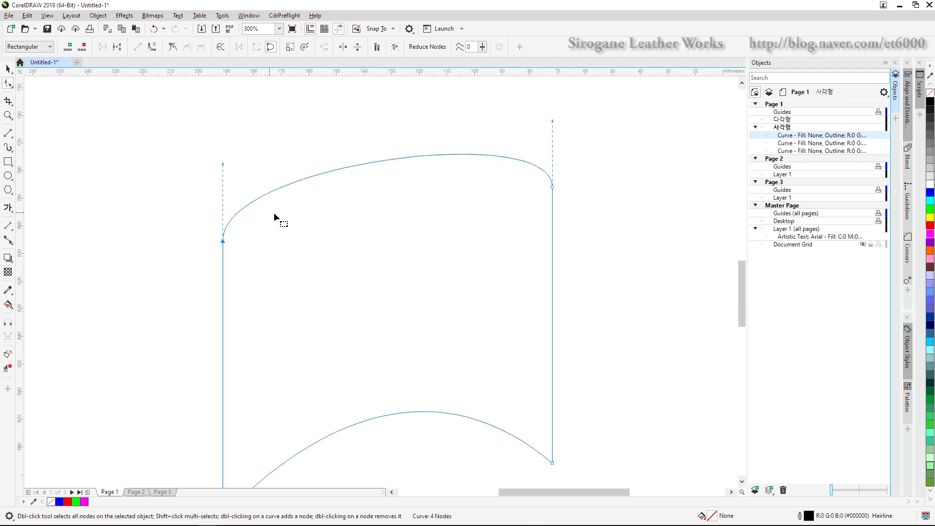
scroll(274, 215, "down", 1)
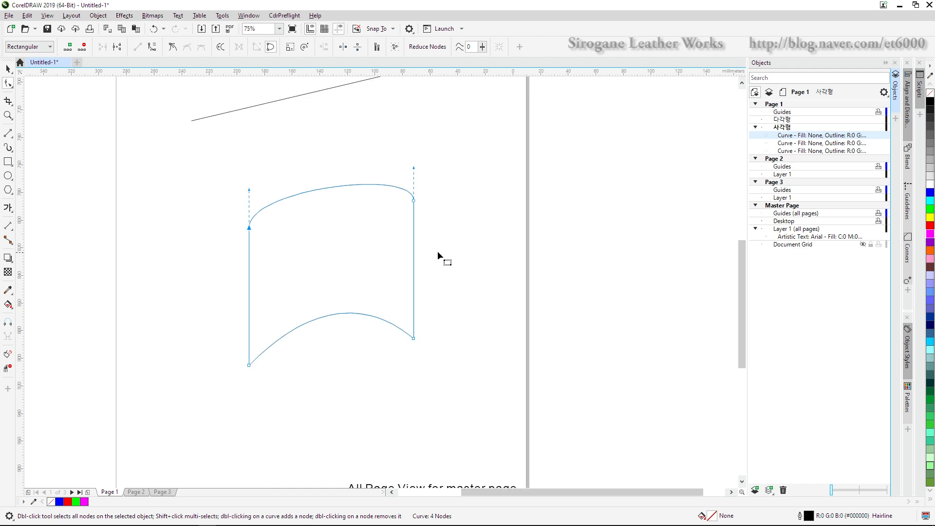
Convert the shape's straight right edge to a curve and swing the top-right node's lower handle outward so the edge bulges.
left_click(426, 233)
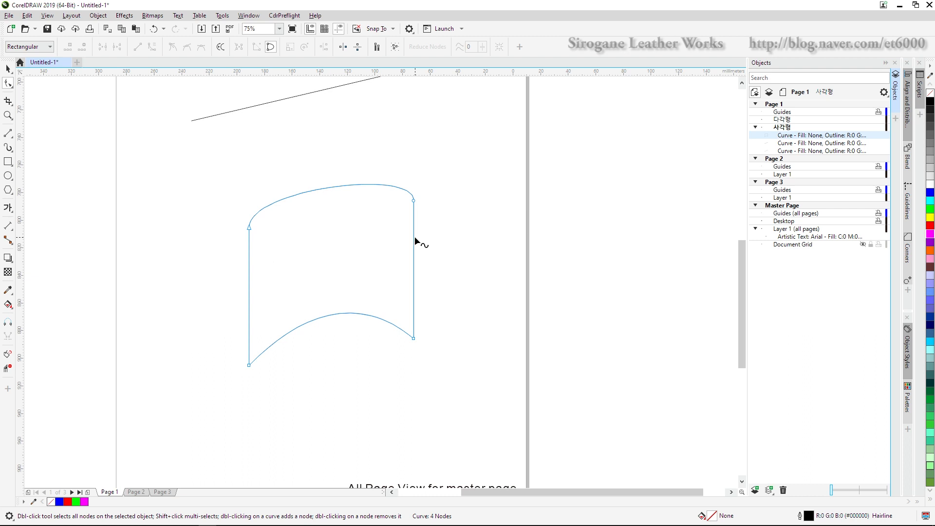
left_click(414, 203)
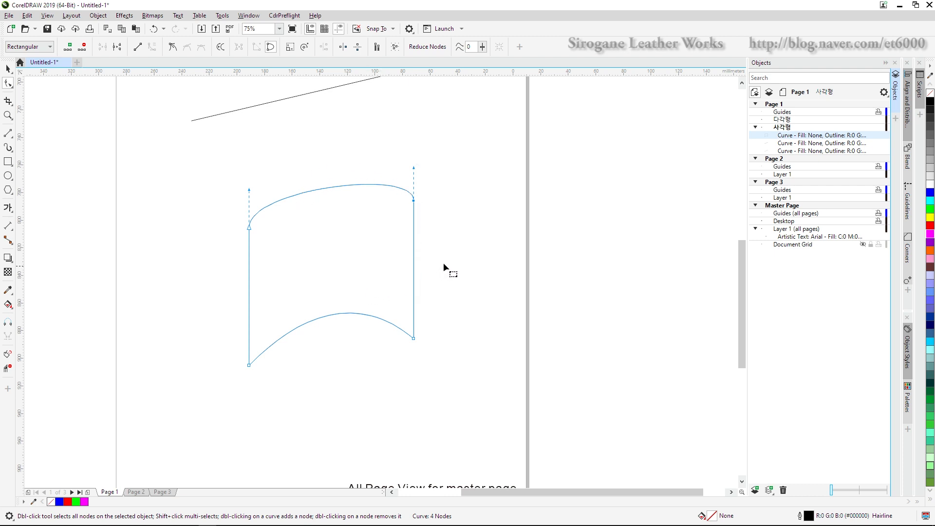
right_click(413, 239)
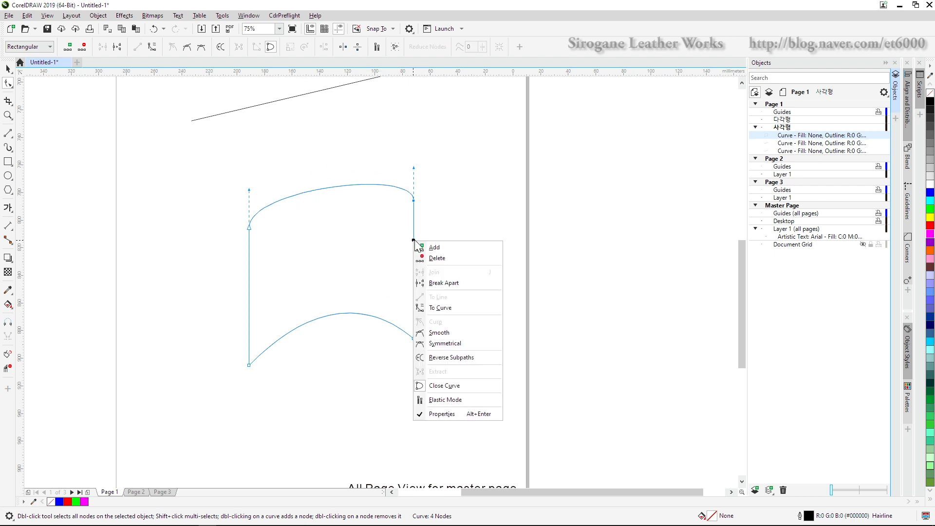
left_click(444, 308)
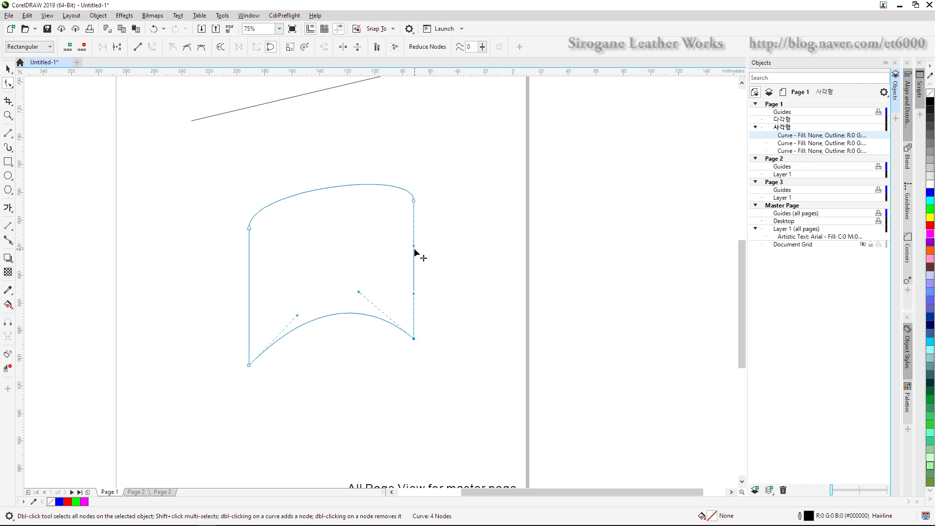
left_click_drag(413, 245, 446, 233)
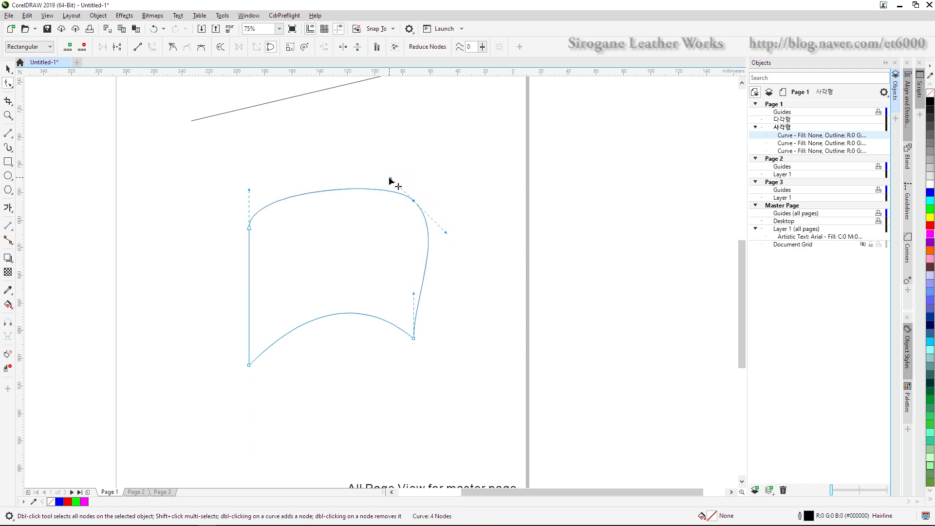
Lengthen the smooth top-right node's upper handle and swing its lower handle inward so the right edge curves inward.
left_click_drag(390, 178, 375, 160)
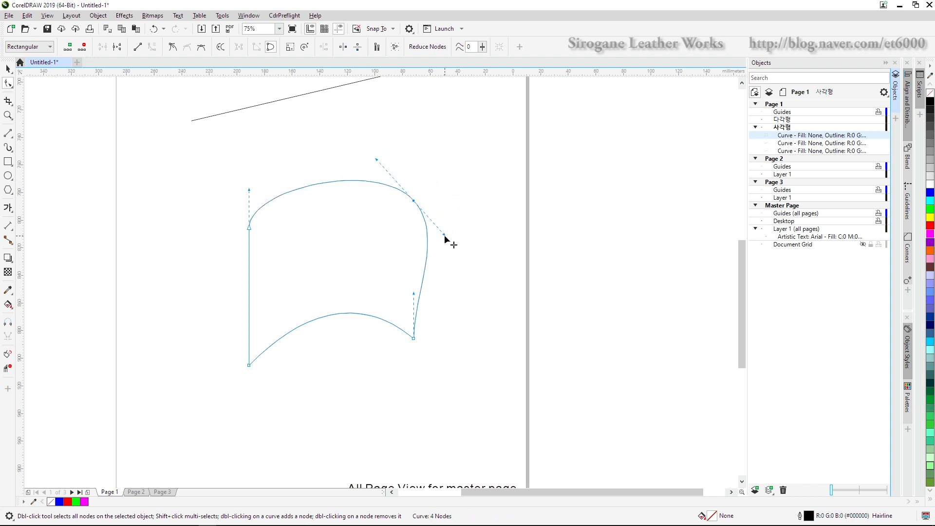
left_click_drag(444, 236, 397, 233)
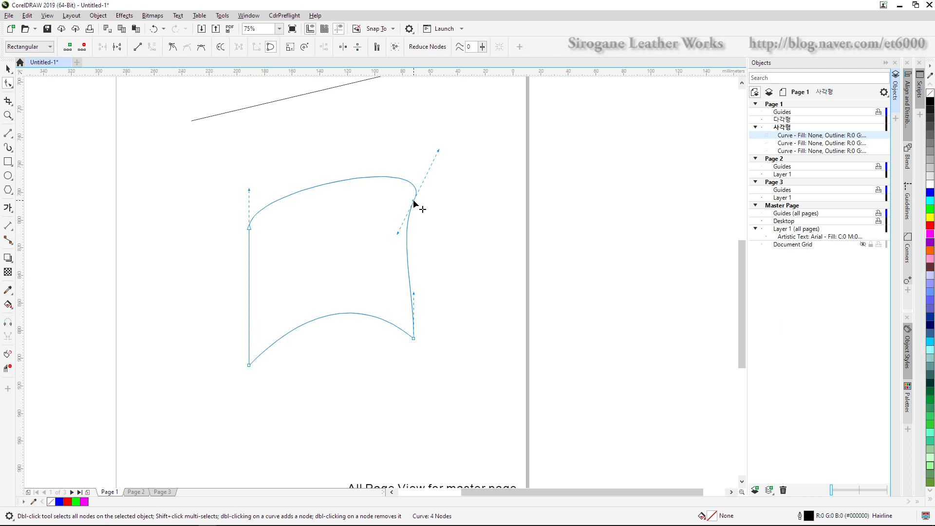
left_click_drag(398, 233, 385, 238)
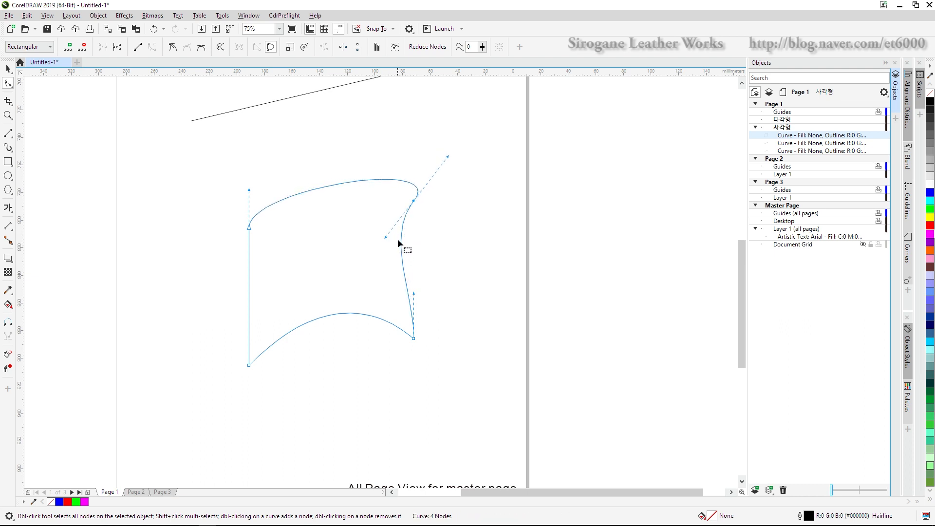
Change the top-right node to a cusp and pull its lower handle slightly farther inward on its own.
right_click(414, 202)
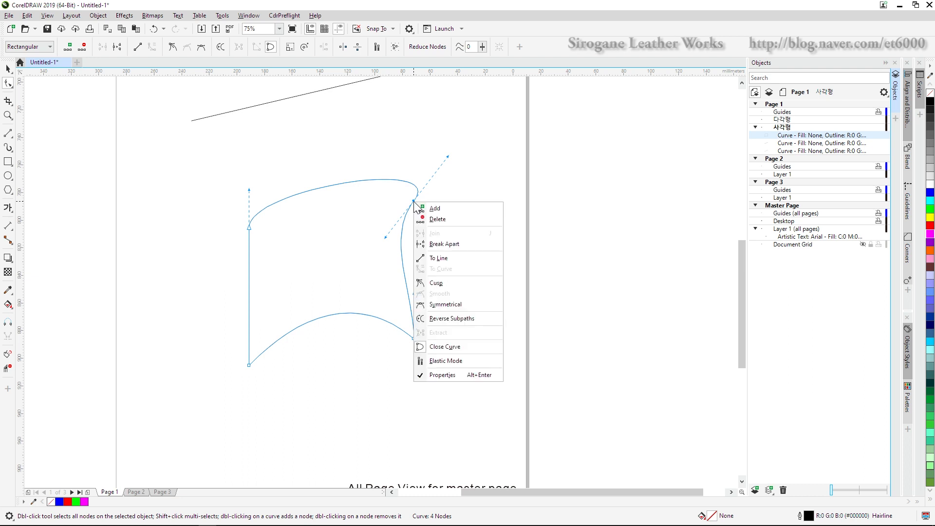
left_click(442, 286)
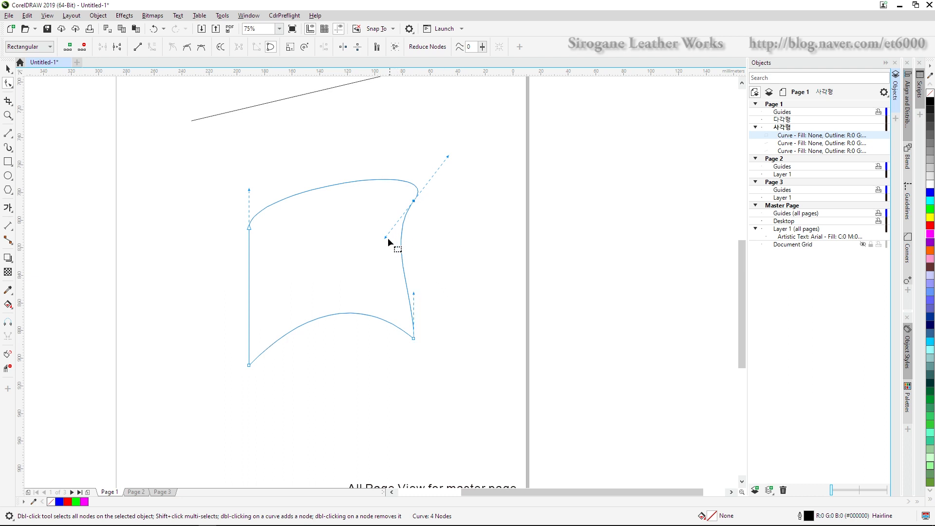
mouse_move(386, 238)
left_mouse_down()
mouse_move(418, 249)
mouse_move(455, 239)
mouse_move(428, 247)
mouse_move(373, 236)
left_mouse_up()
left_click(438, 246)
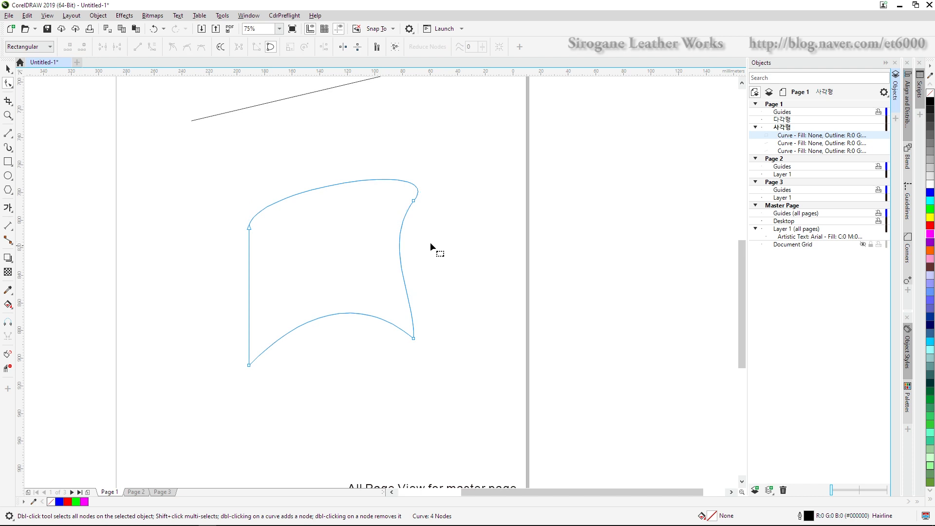
Reposition the top-right node's lower handle to deepen the right edge's inward curve, and lengthen the top-left node's handle upward.
left_click(413, 201)
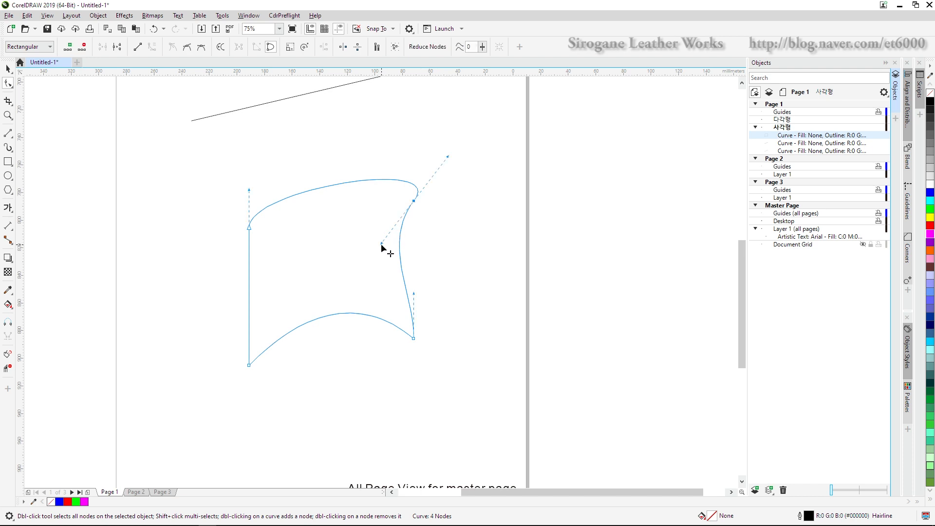
left_click_drag(382, 243, 398, 263)
left_click(440, 251)
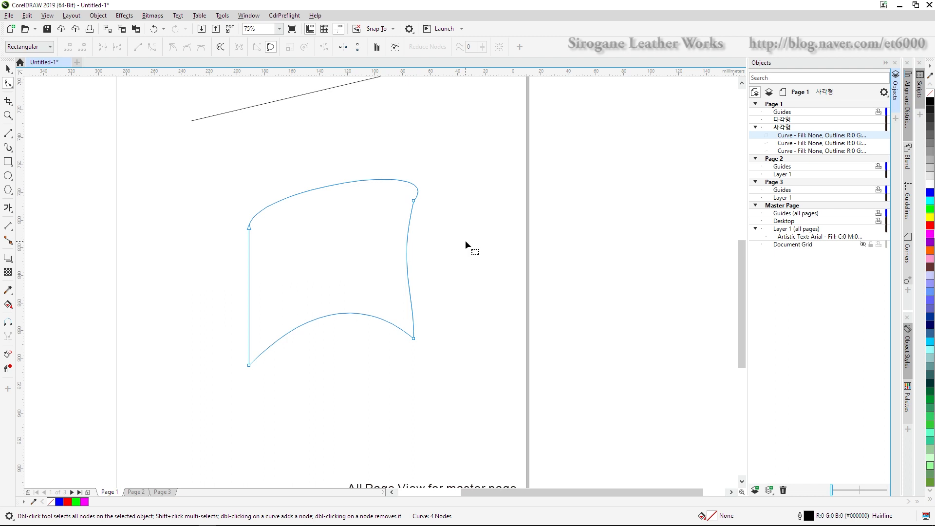
left_click(415, 202)
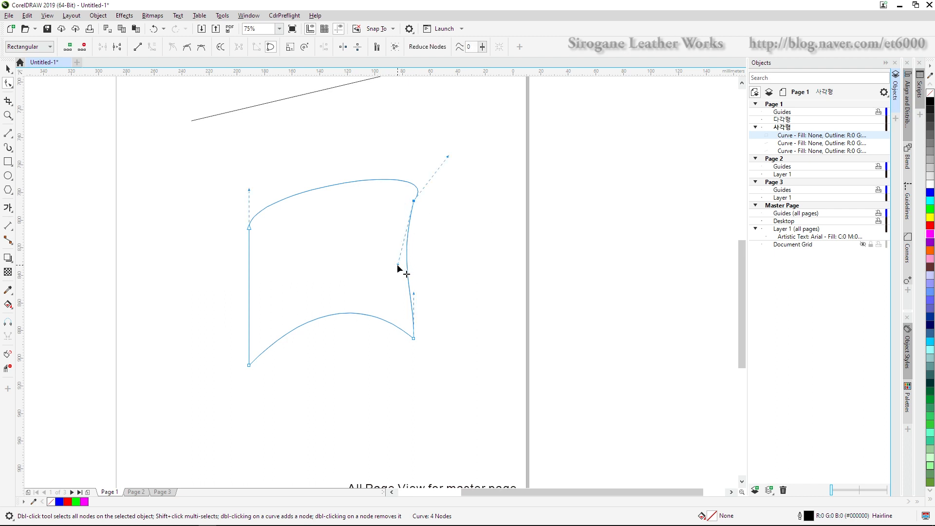
left_click_drag(398, 267, 374, 249)
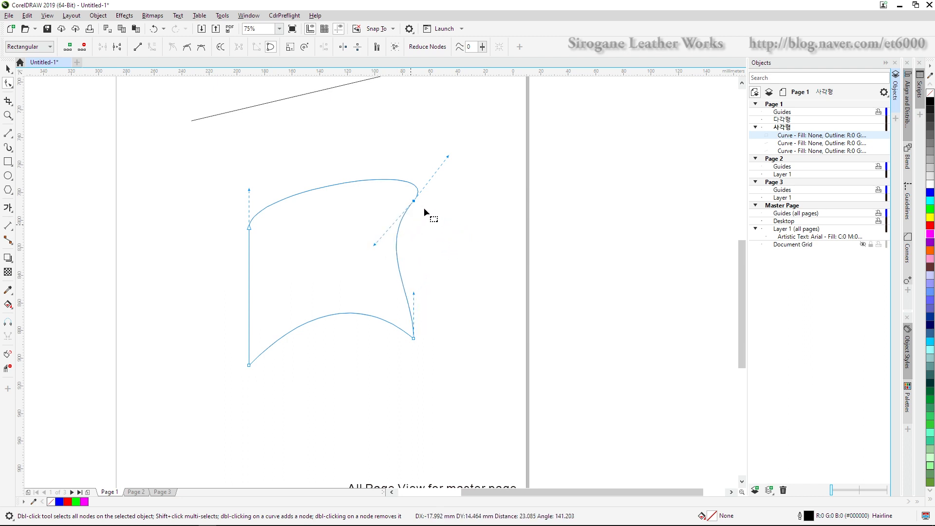
left_click_drag(250, 191, 254, 137)
left_click(230, 253)
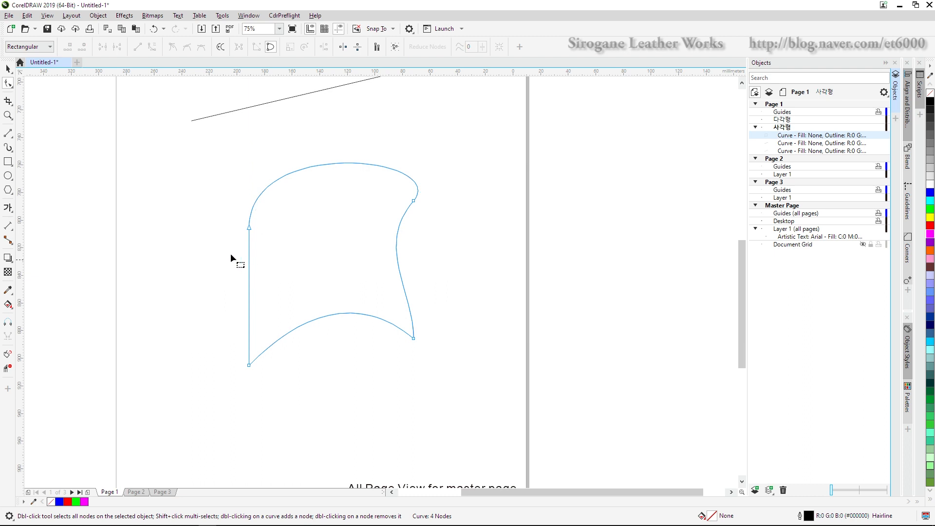
Make the top-right node symmetrical and swing its lower handle up past the corner so the top edge dips.
left_click(413, 202)
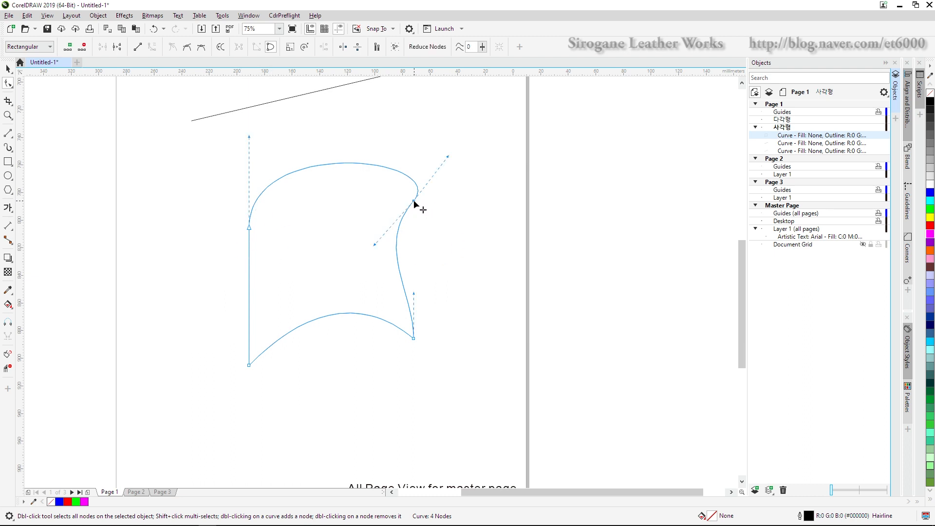
right_click(415, 203)
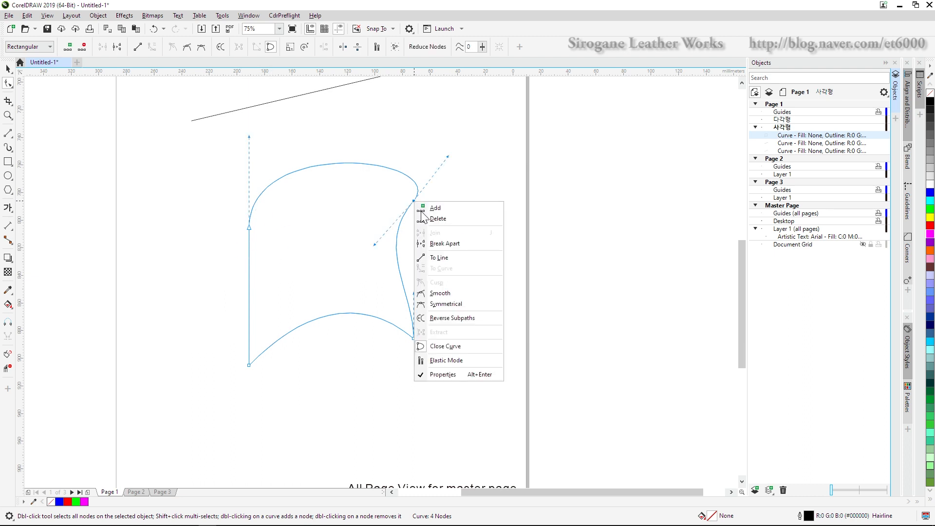
left_click(468, 303)
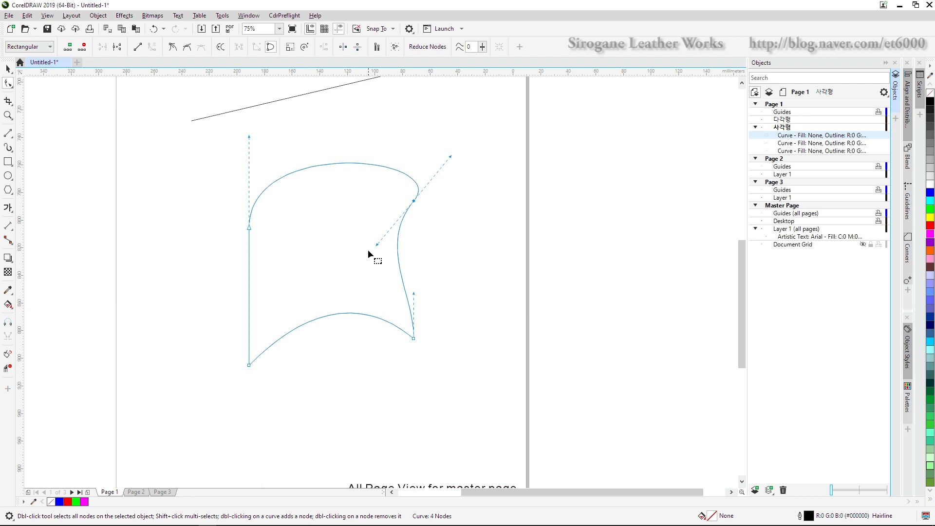
left_click_drag(379, 244, 476, 152)
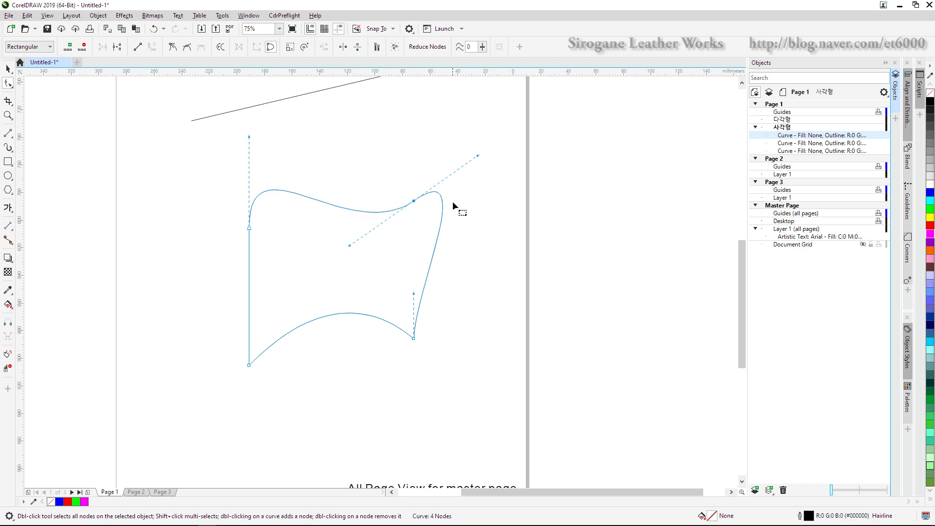
Rotate the symmetrical top-right node's outer handle toward horizontal and back up, and lengthen it to stretch both sides equally.
left_click_drag(478, 156, 472, 195)
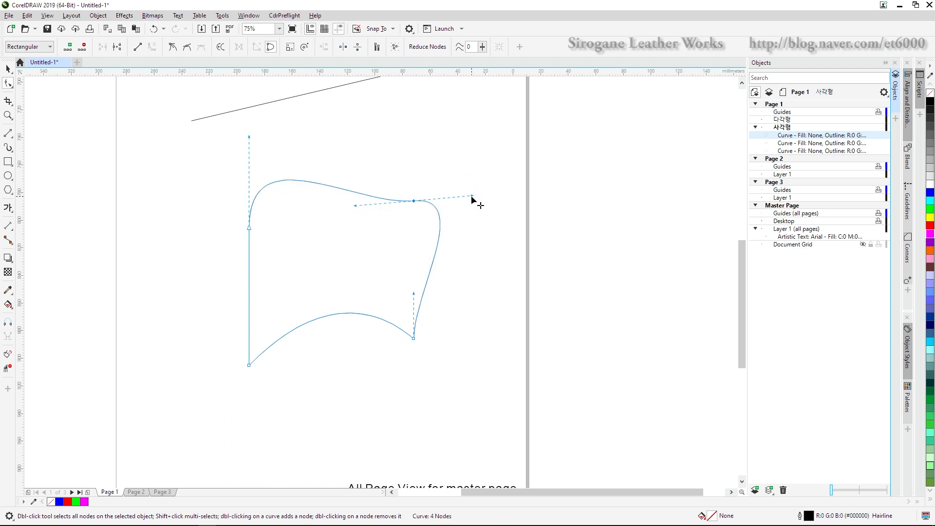
left_click_drag(471, 197, 481, 168)
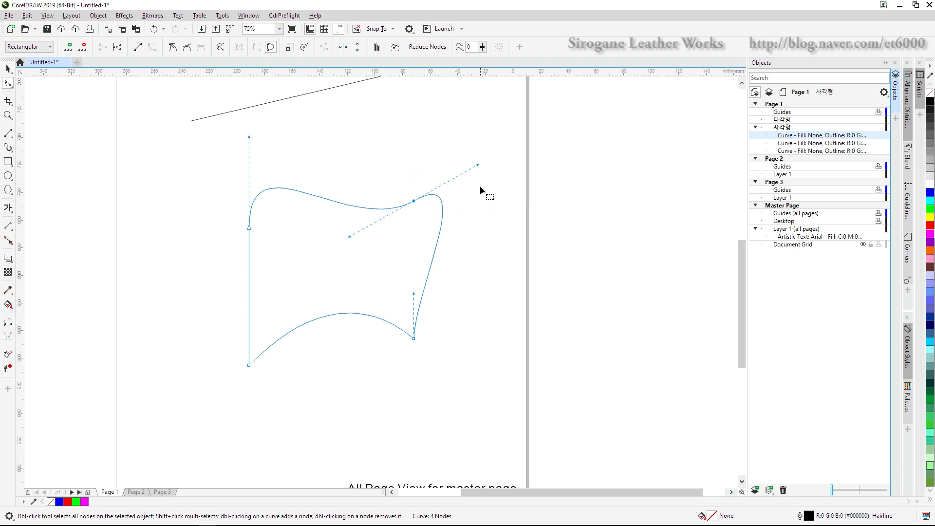
left_click_drag(478, 167, 505, 154)
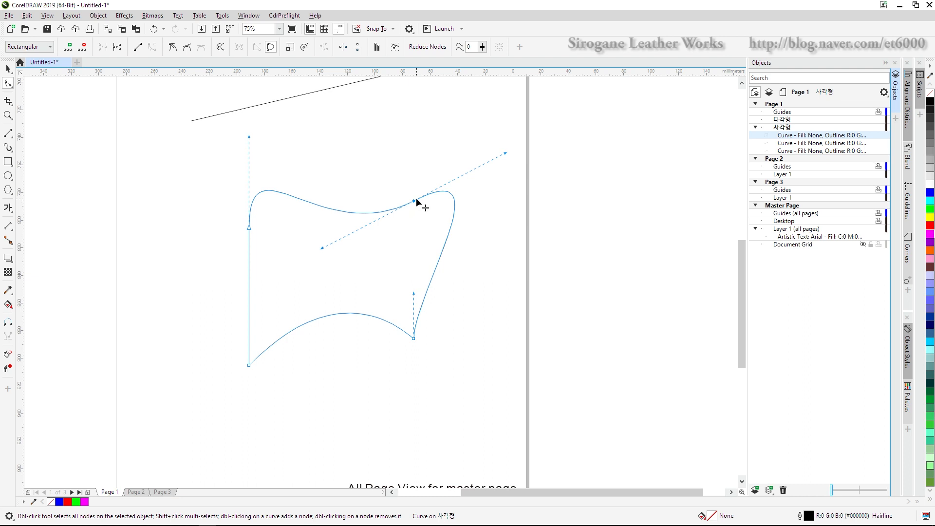
Shift the top-right node inward toward the shape's top centre and tilt its symmetrical handles more steeply.
left_click_drag(412, 202, 391, 179)
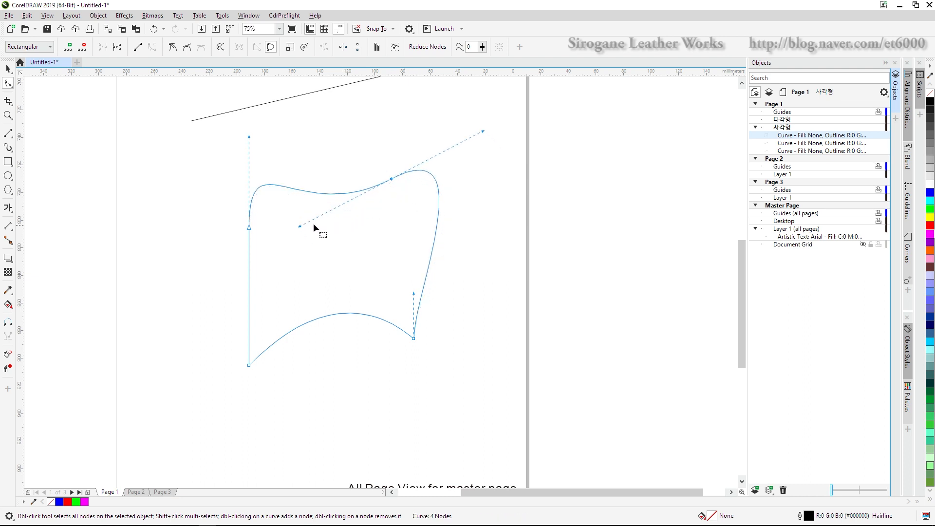
left_click_drag(301, 226, 318, 262)
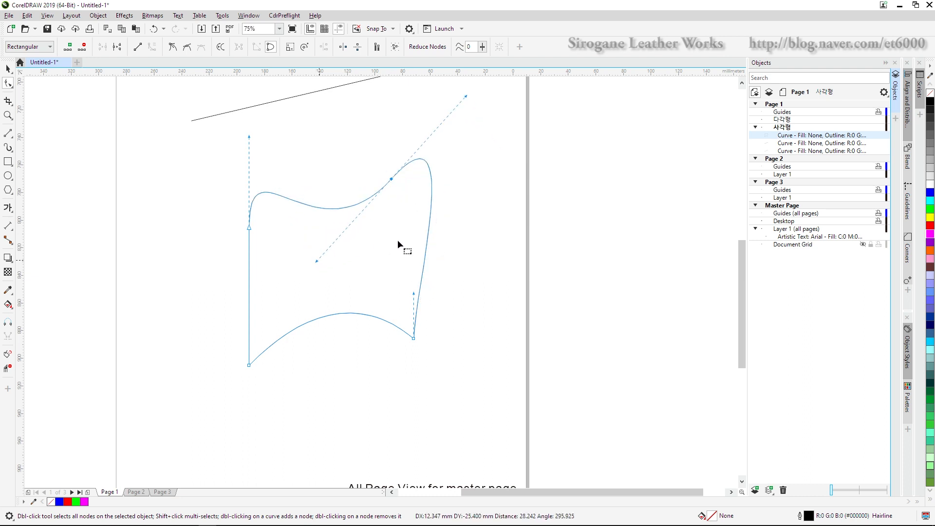
left_click(519, 212)
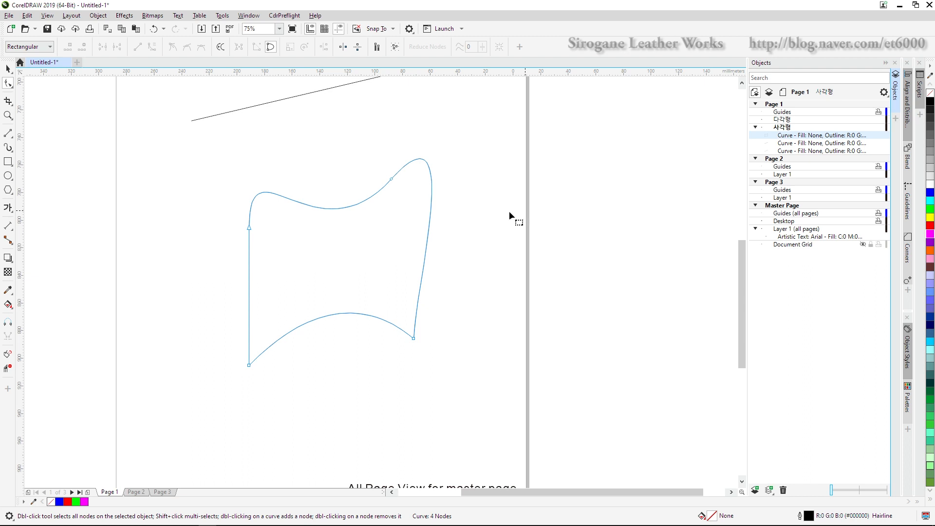
left_click_drag(391, 180, 365, 195)
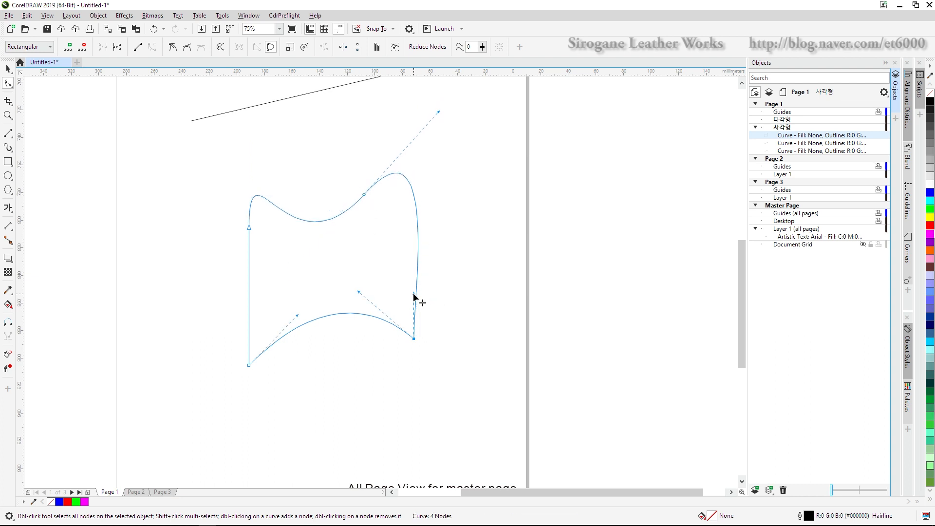
Swing the bottom-right node's handles outward and below the bottom edge, and make the node smooth.
left_click_drag(413, 294, 448, 322)
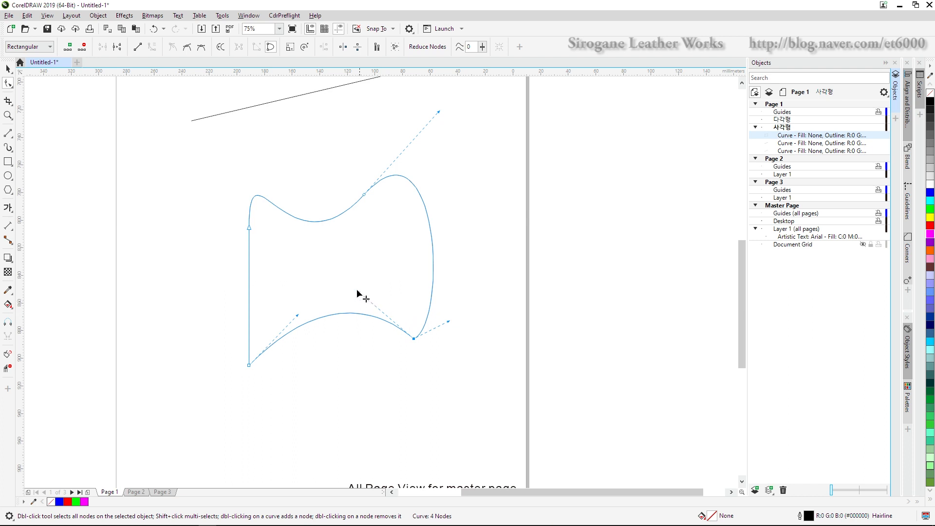
left_click_drag(357, 291, 372, 362)
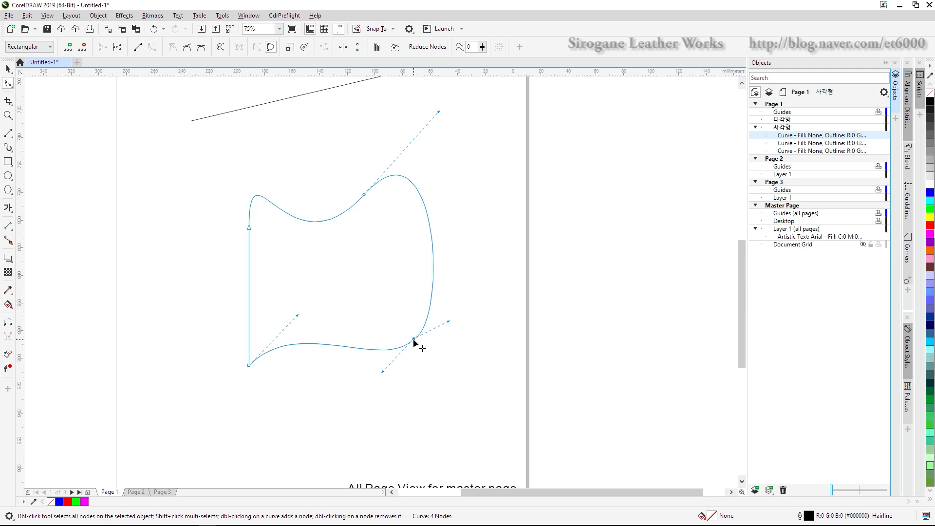
right_click(414, 338)
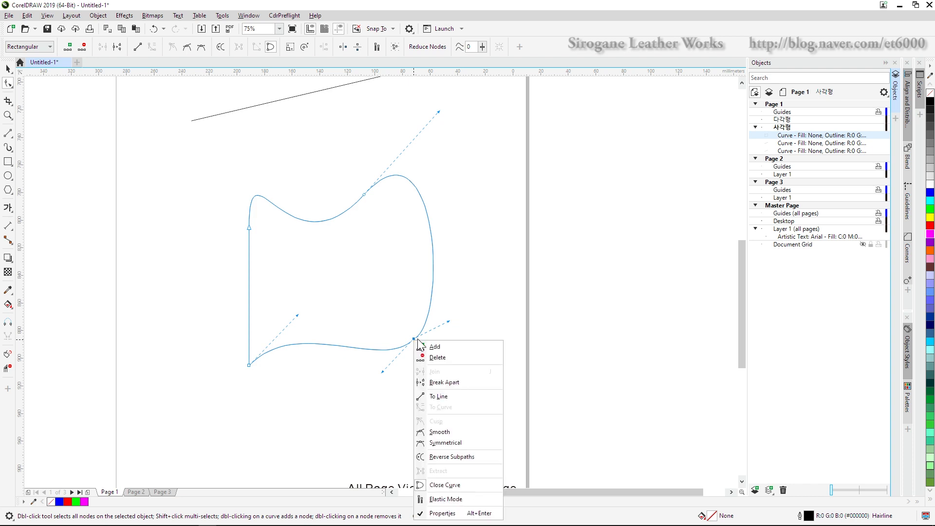
left_click(452, 434)
Lengthen both handles of the smooth bottom-right node to deepen the bottom wave and widen the right side's bulge.
left_click_drag(378, 364, 362, 388)
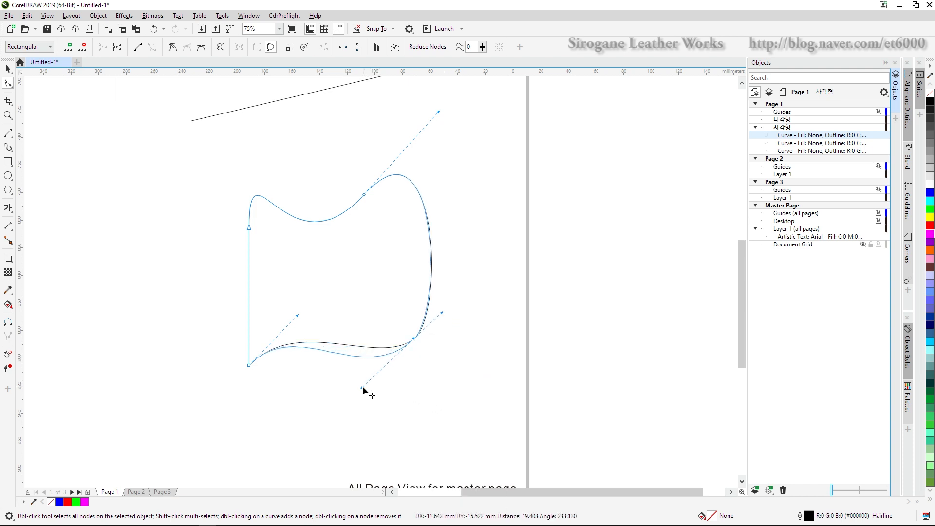
left_click_drag(444, 313, 472, 305)
left_click(528, 370)
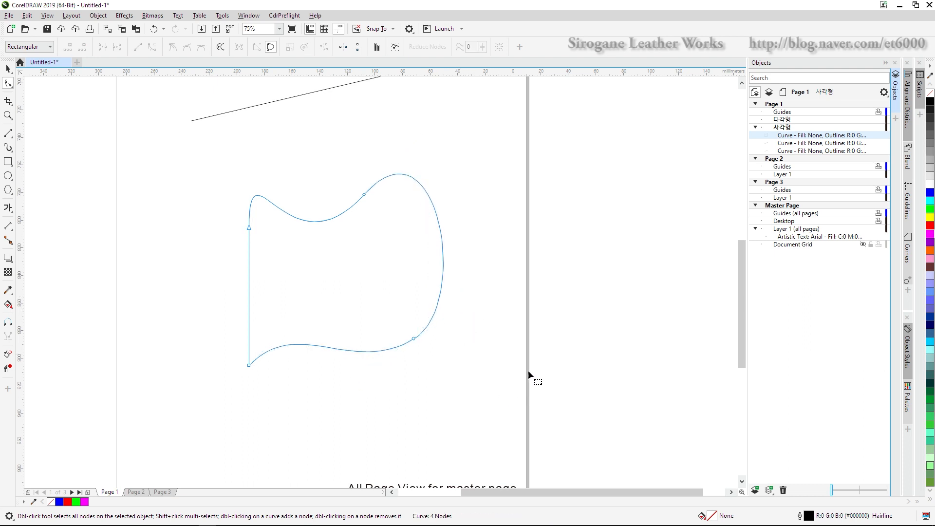